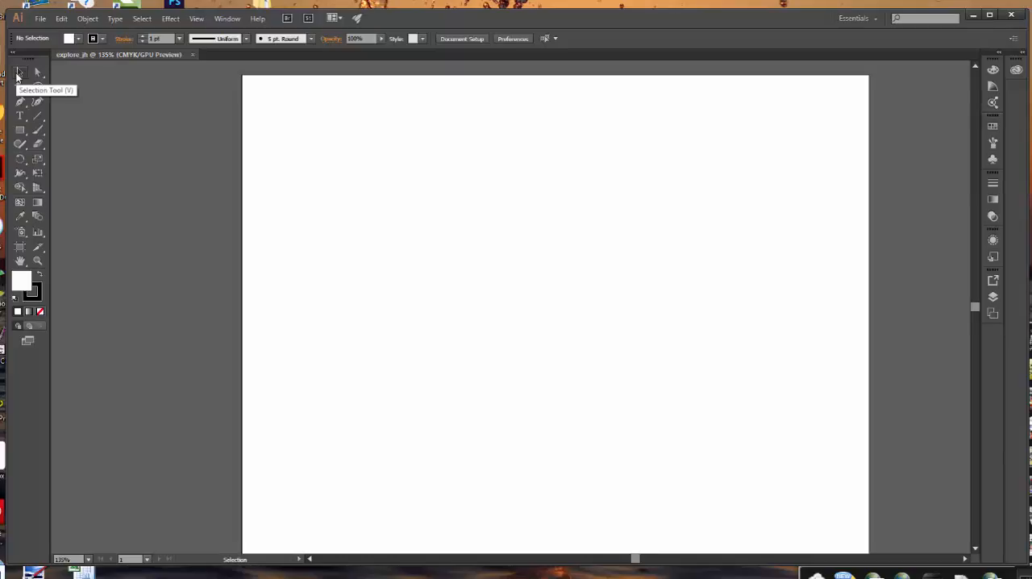
# Draw a rectangle about 1.16 by 1.32 in near the artboard's upper left and deselect it.
pyautogui.click(18, 133)
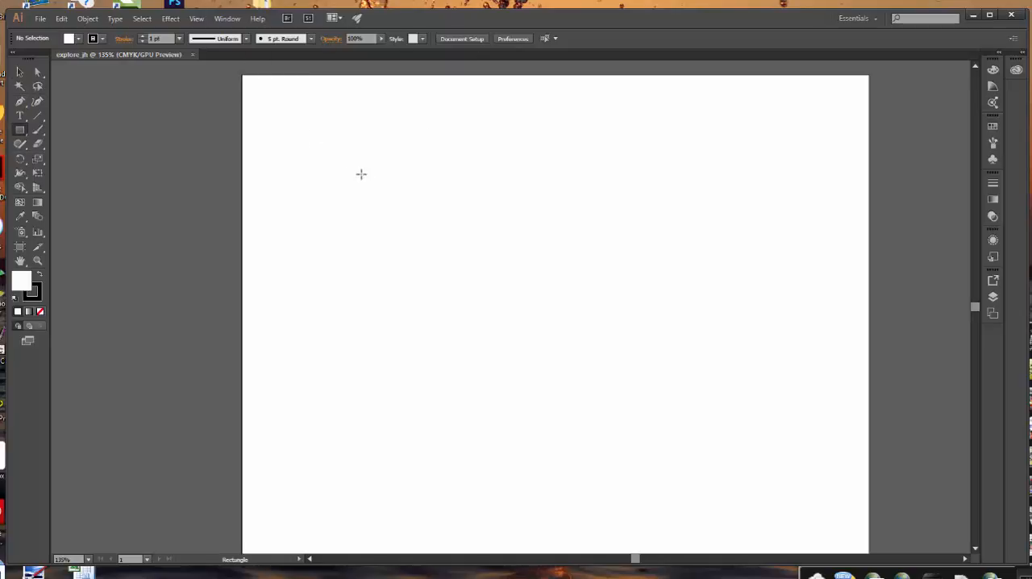
pyautogui.moveTo(350, 162); pyautogui.dragTo(418, 237)
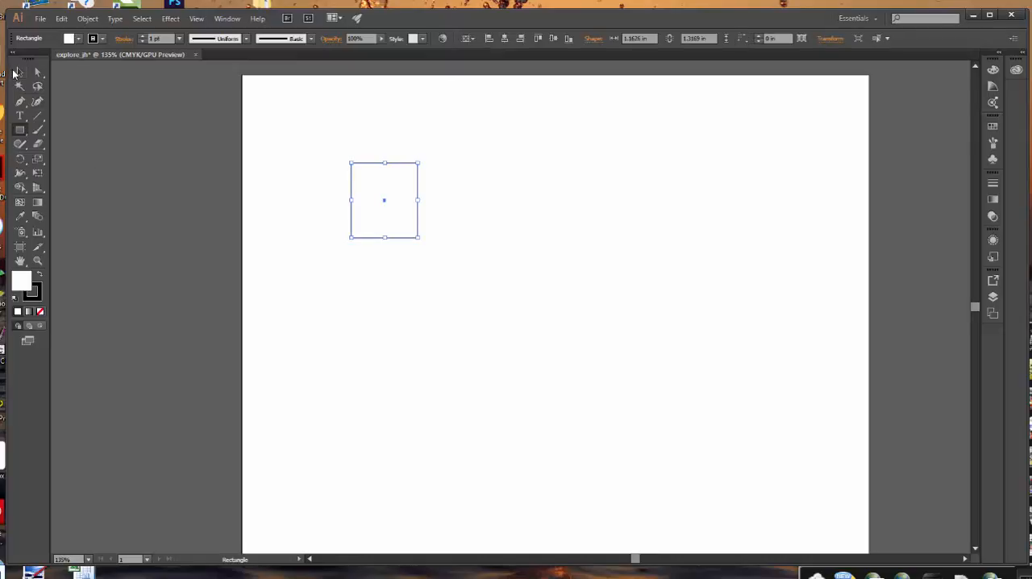
pyautogui.click(20, 71)
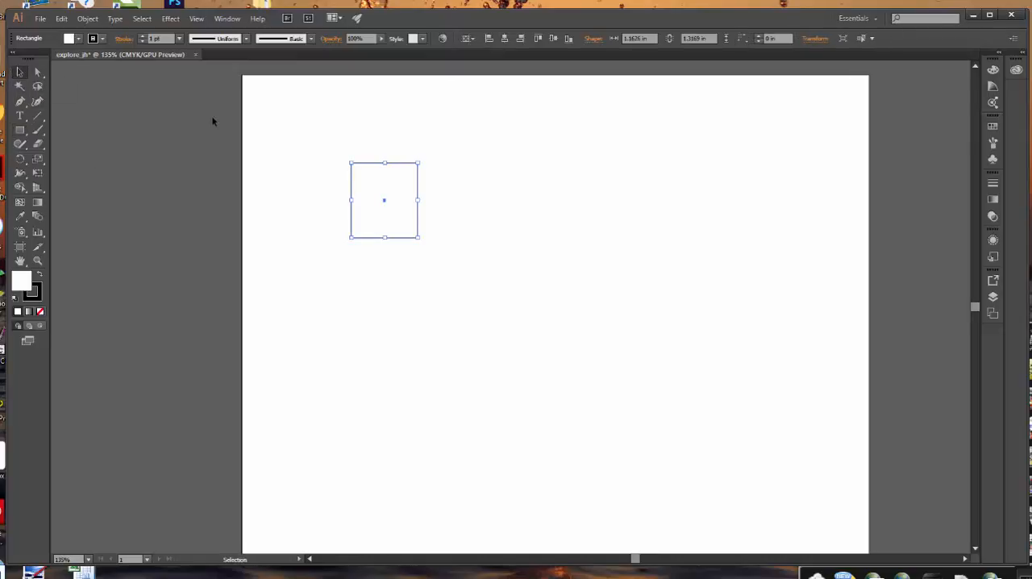
pyautogui.click(212, 121)
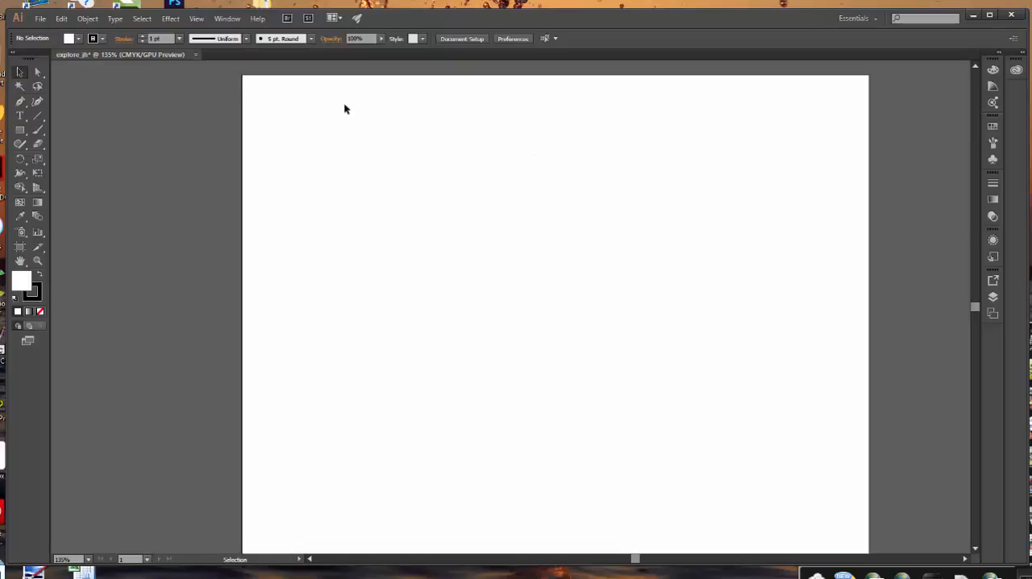
# Examine the list of available panels and look at the Color Guide, Swatches and Brushes contents.
pyautogui.click(227, 19)
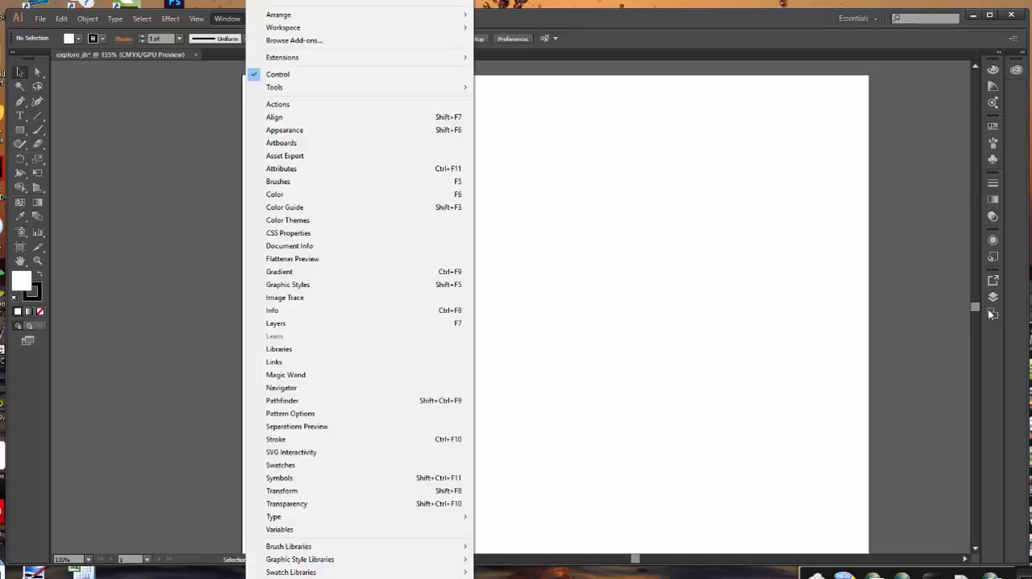
pyautogui.click(942, 89)
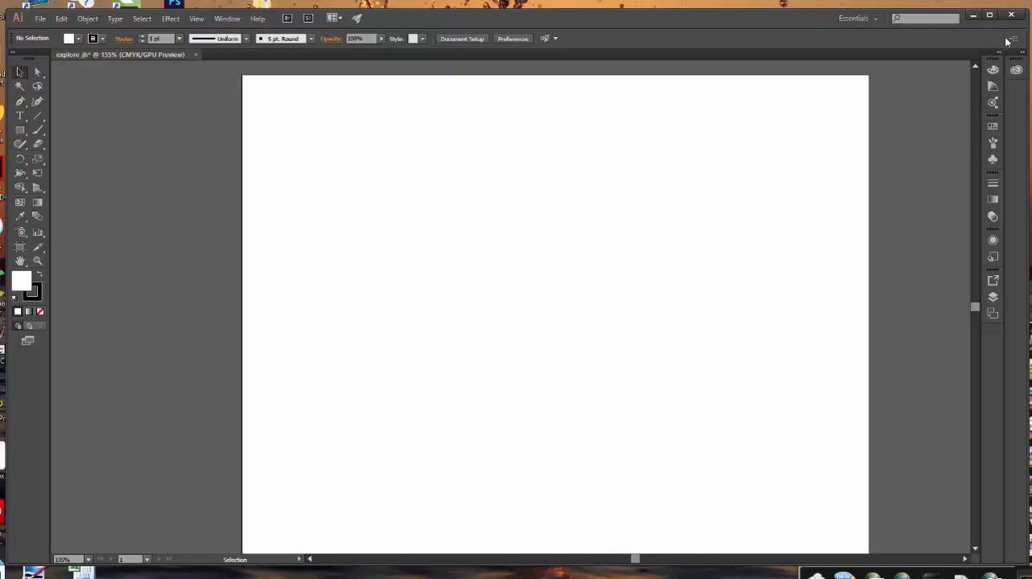
pyautogui.click(991, 86)
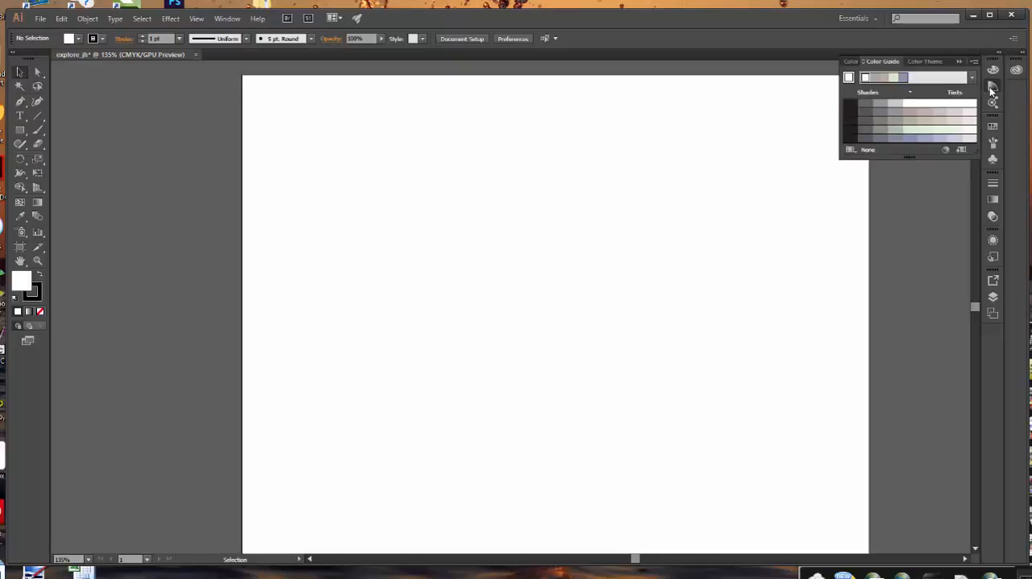
pyautogui.click(992, 88)
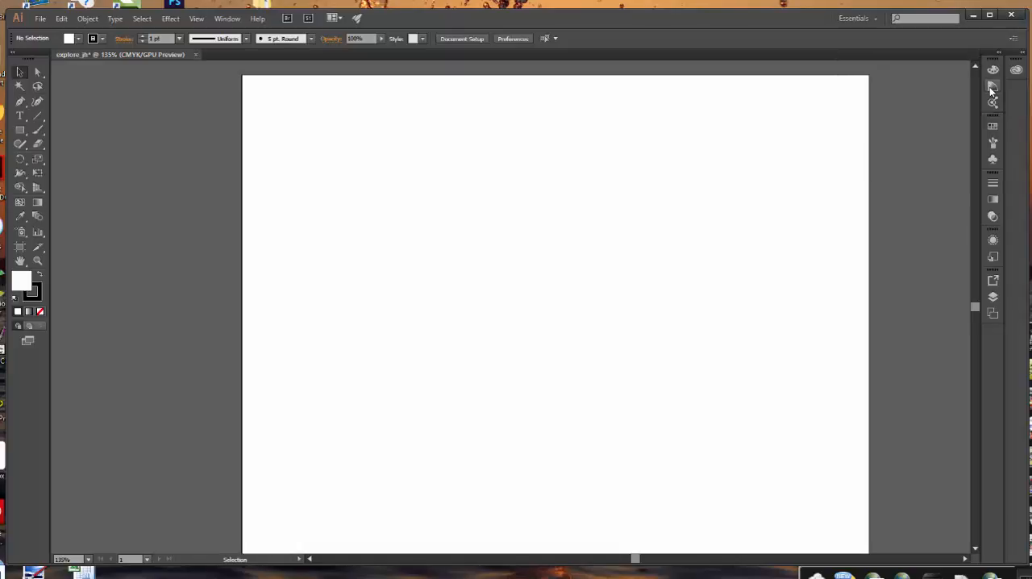
pyautogui.click(992, 129)
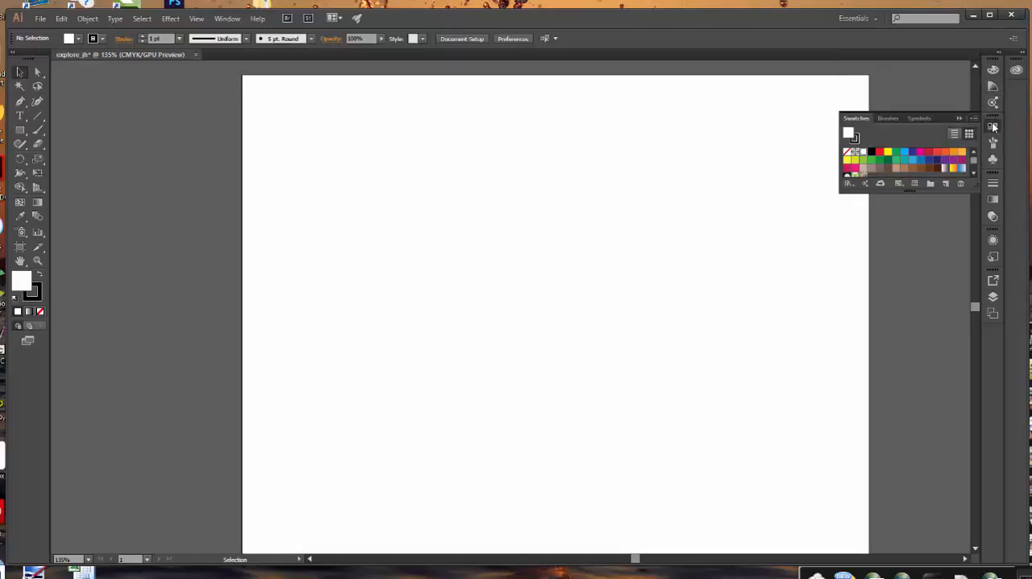
pyautogui.click(992, 132)
pyautogui.click(993, 142)
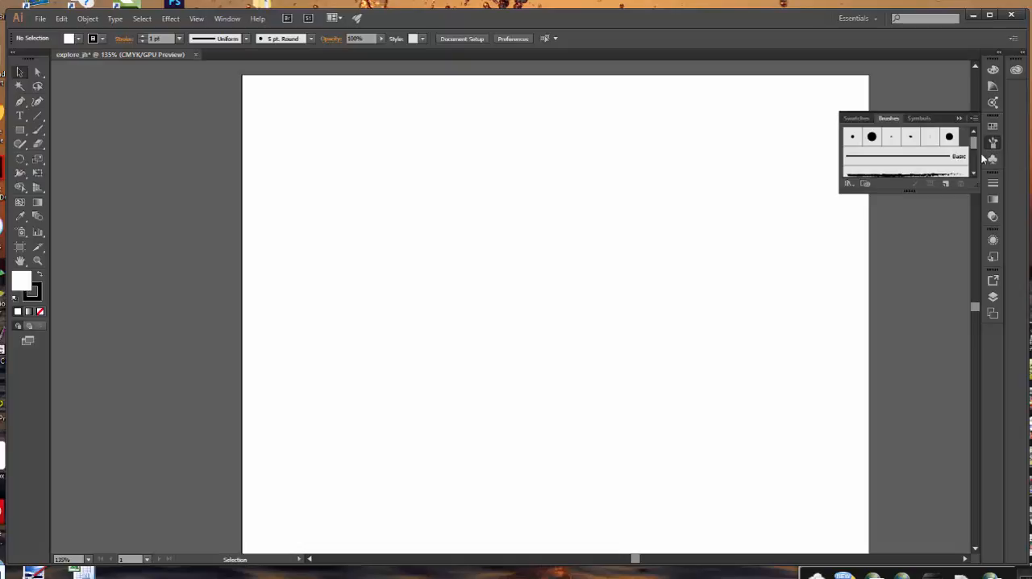
pyautogui.click(959, 118)
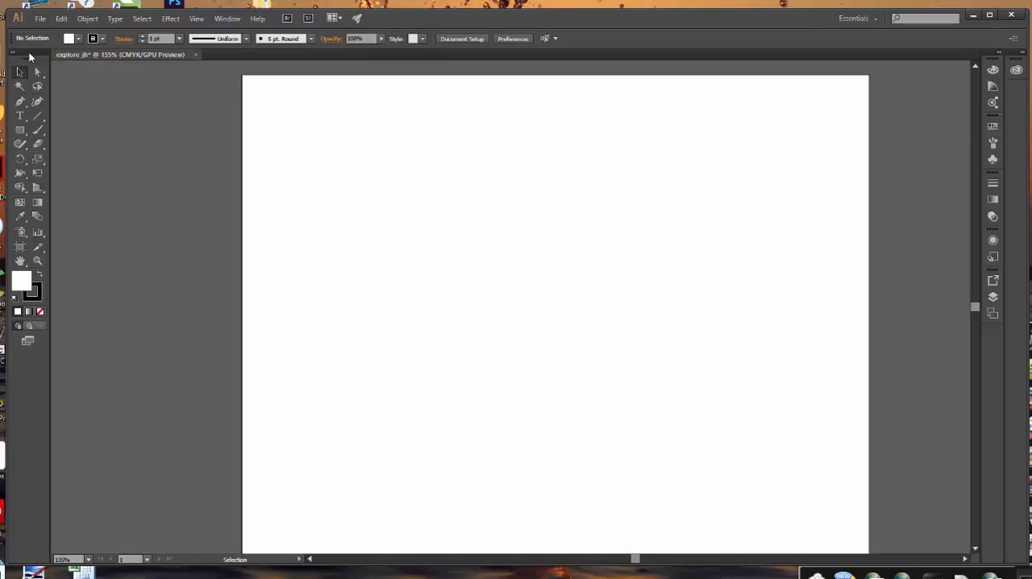
# Display the artboard at 100% and collapse the toolbox to a single column, with the Direct Selection tool active.
pyautogui.hotkey('ctrl', '1')
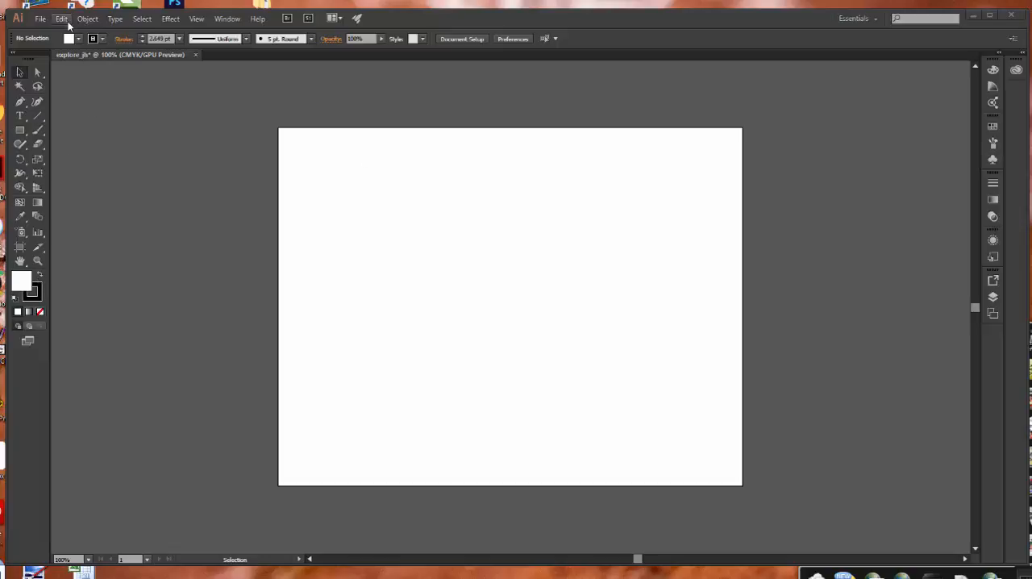
pyautogui.click(13, 56)
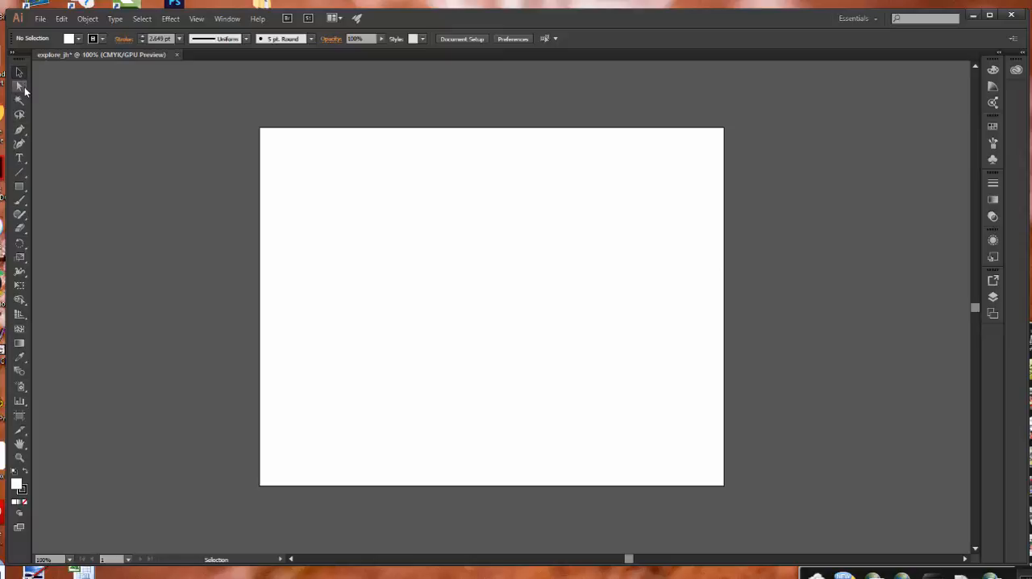
pyautogui.moveTo(23, 93)
pyautogui.mouseDown()
pyautogui.moveTo(53, 100)
pyautogui.moveTo(38, 88)
pyautogui.moveTo(21, 95)
pyautogui.mouseUp()
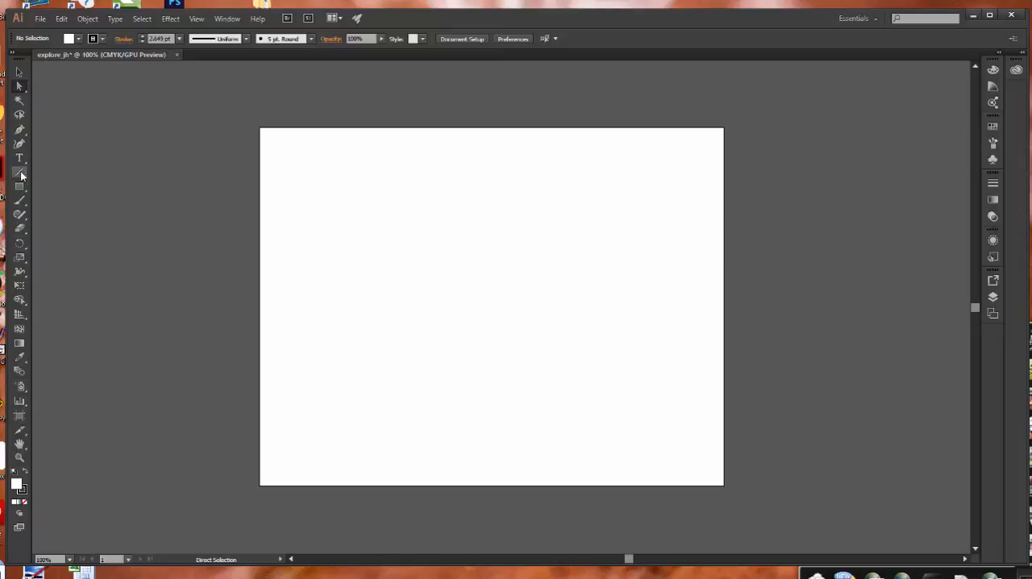
# Narrow the artboard by pulling in its right edge to a width of about 10.6 in.
pyautogui.click(19, 416)
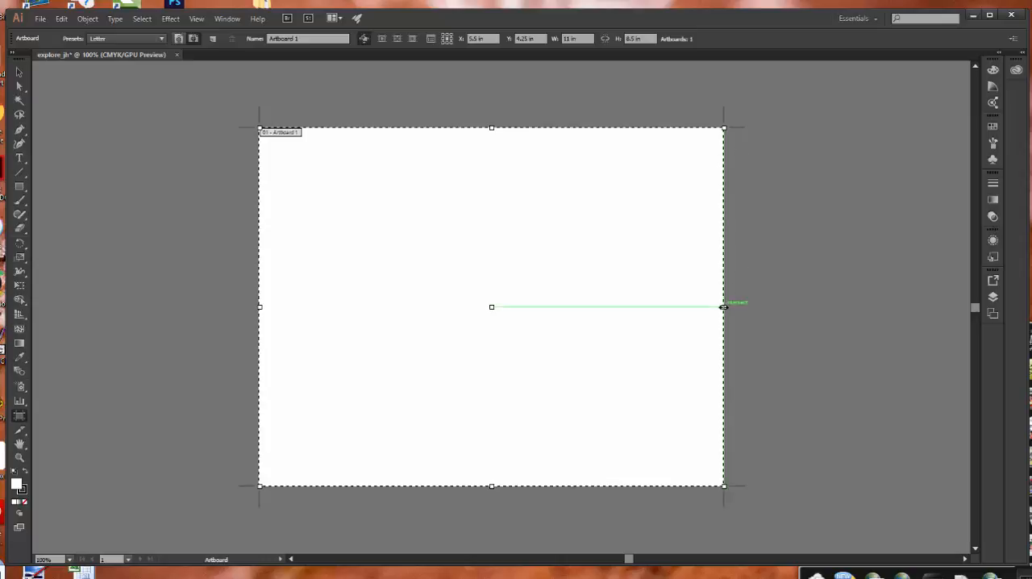
pyautogui.moveTo(722, 307); pyautogui.dragTo(703, 302)
pyautogui.moveTo(705, 303); pyautogui.dragTo(707, 302)
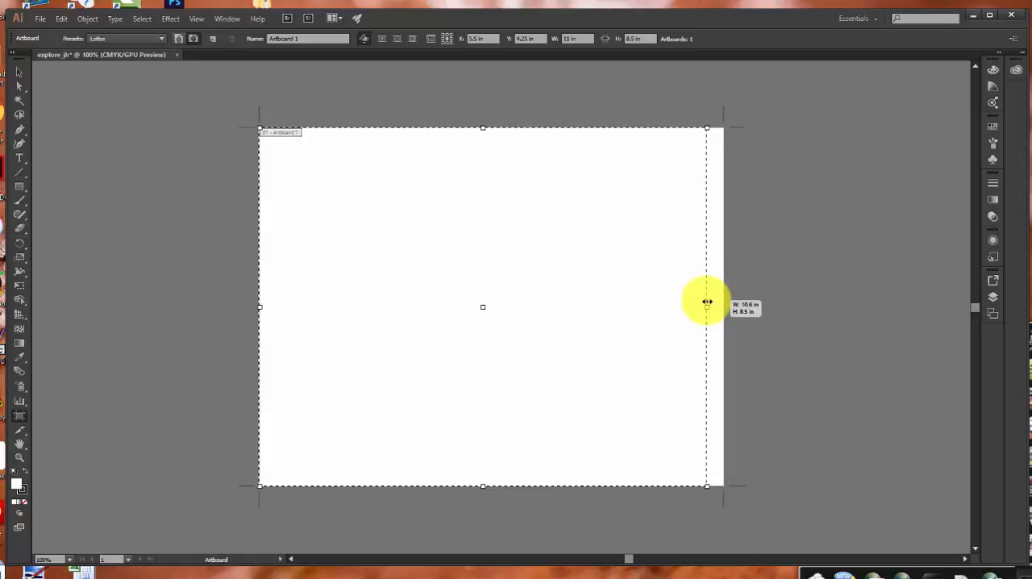
pyautogui.moveTo(707, 303); pyautogui.dragTo(707, 303)
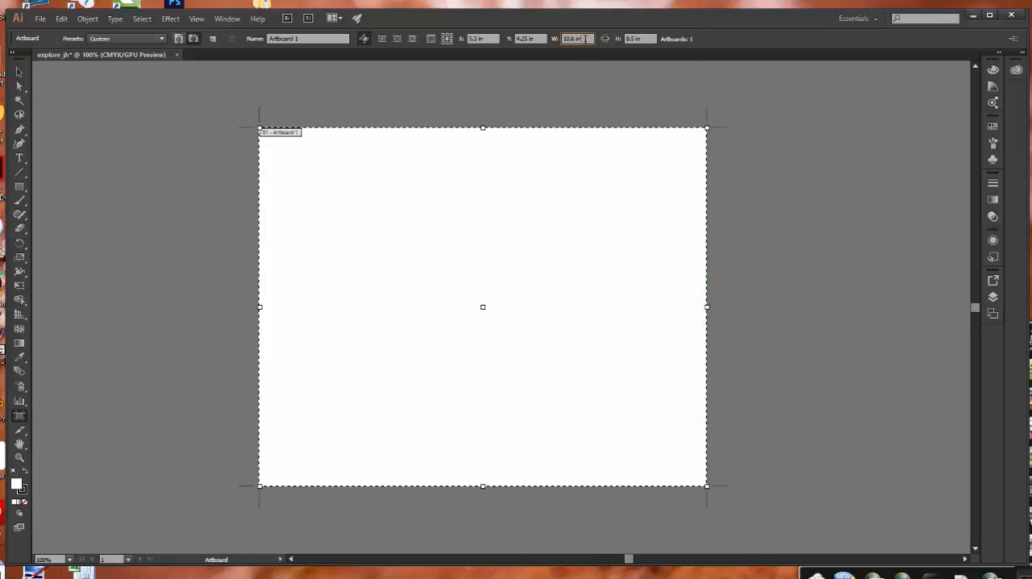
# Set the artboard's width to 10.5 in and leave artboard editing.
pyautogui.click(574, 39)
pyautogui.write('10.5')
pyautogui.press('Return')
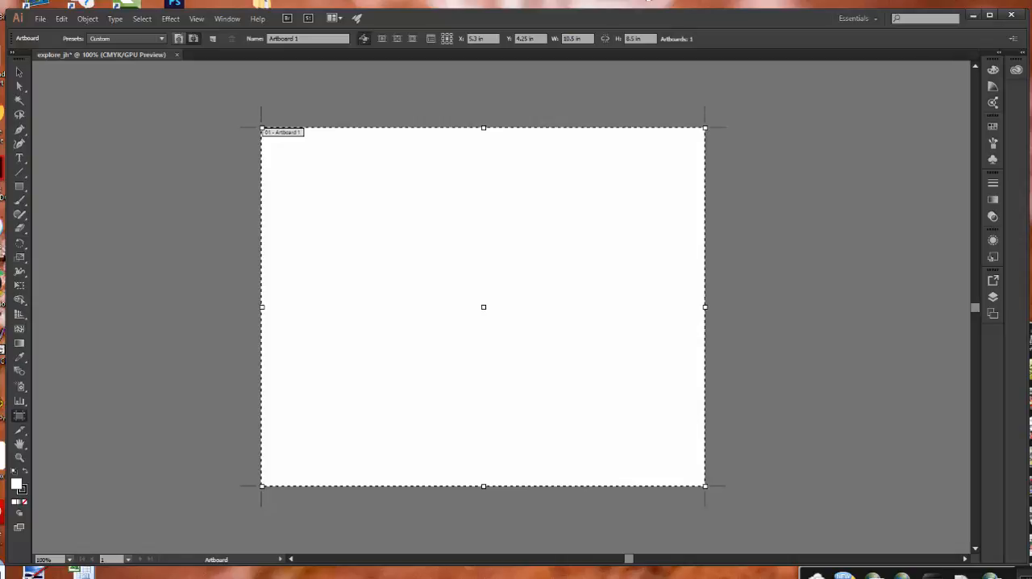
pyautogui.click(20, 72)
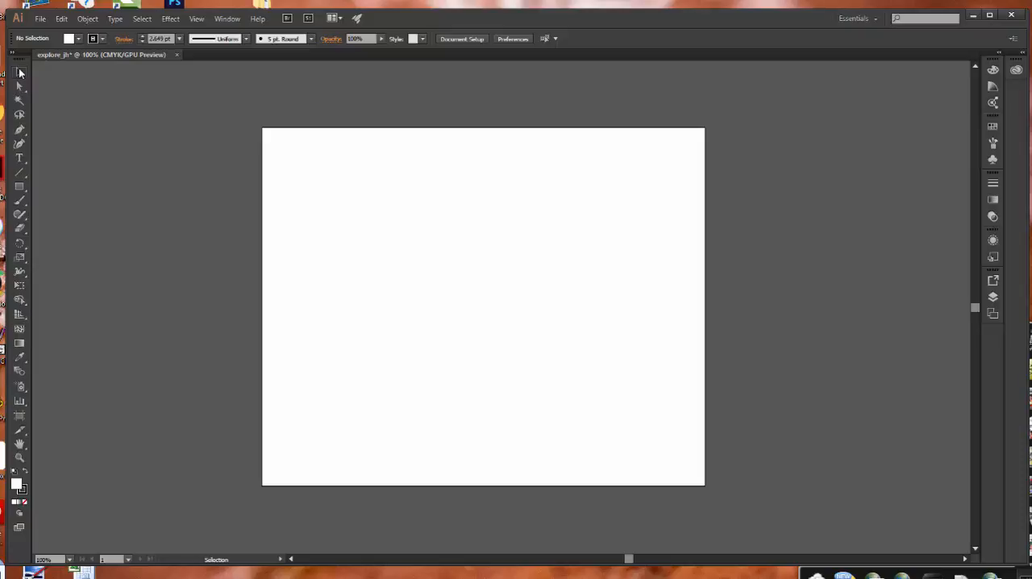
# Draw a rectangle about 2.56 by 2.21 in left of the artboard's centre and deselect it.
pyautogui.click(23, 187)
pyautogui.moveTo(352, 214); pyautogui.dragTo(460, 306)
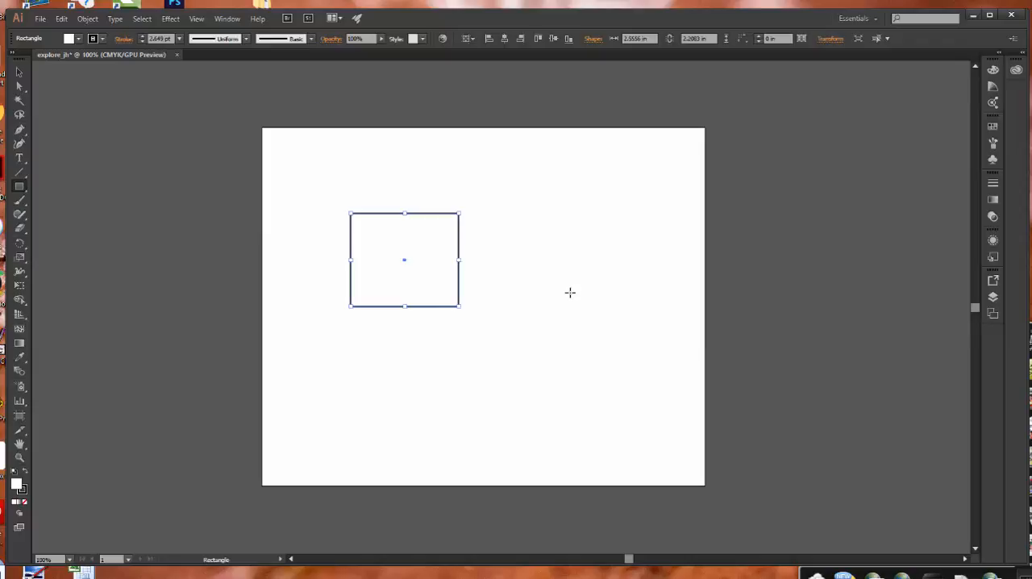
pyautogui.click(20, 73)
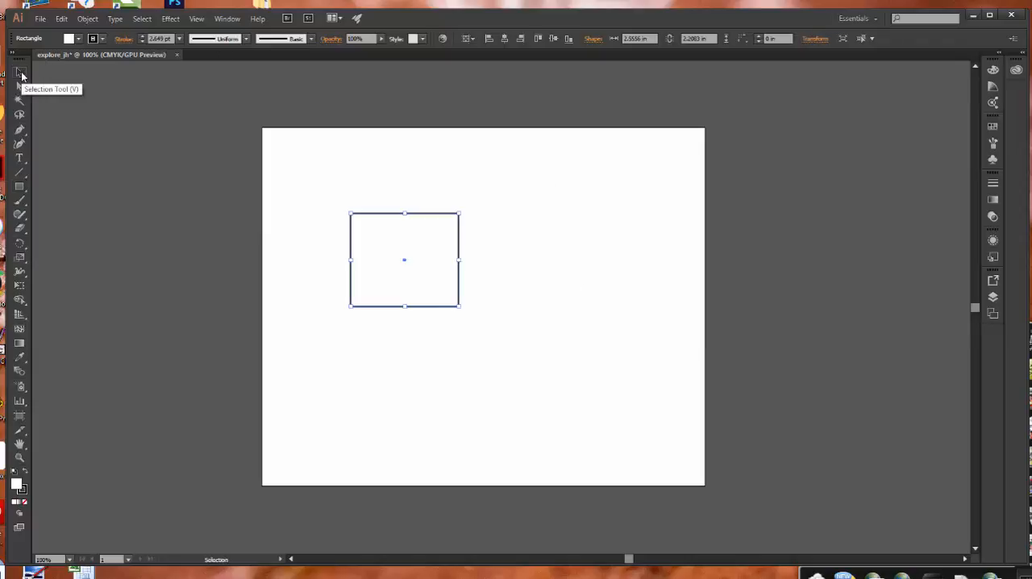
pyautogui.click(410, 163)
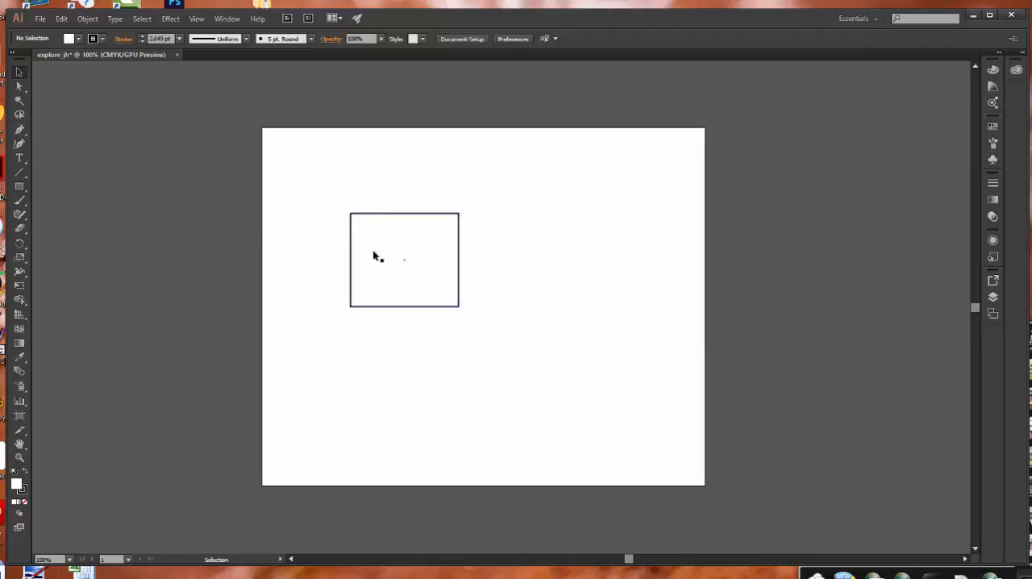
pyautogui.click(395, 224)
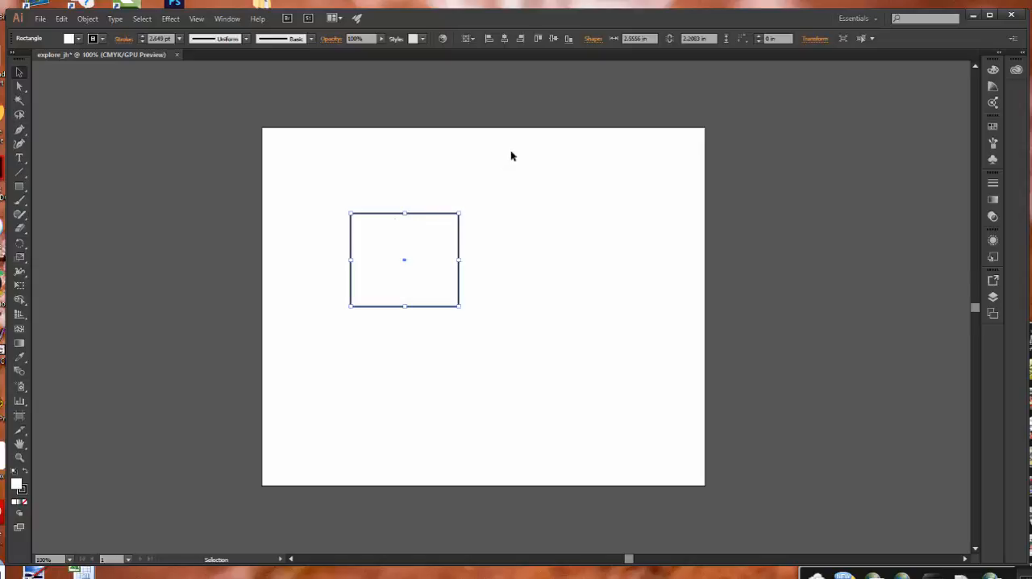
pyautogui.click(499, 168)
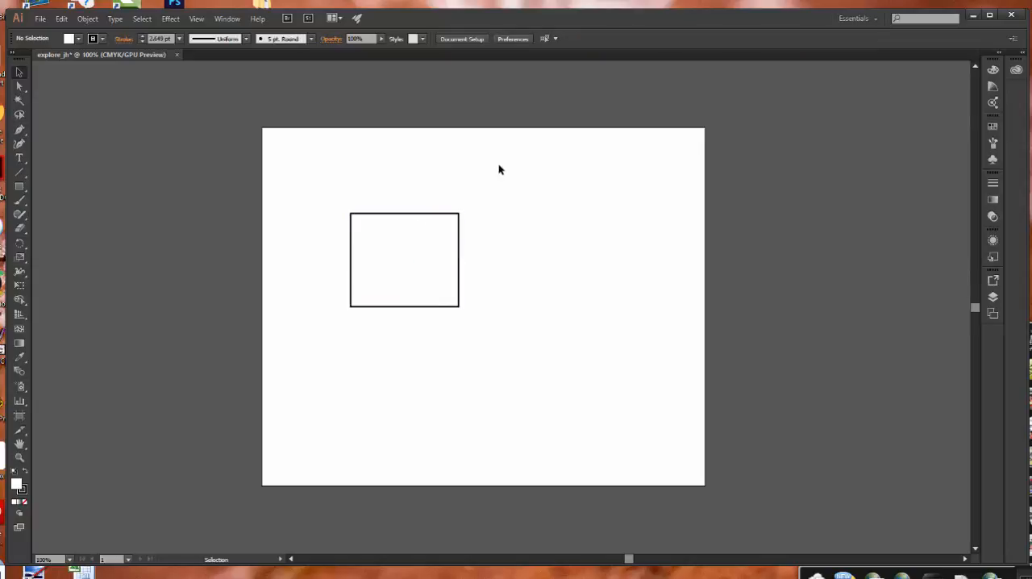
# Change the rectangle's stroke colour to the CMYK Green swatch.
pyautogui.click(417, 218)
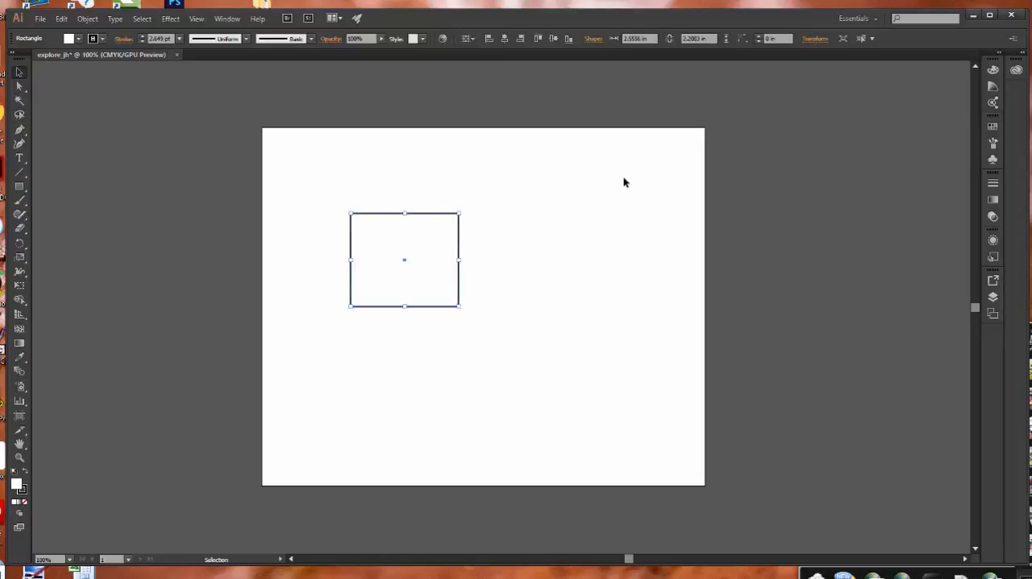
pyautogui.click(993, 127)
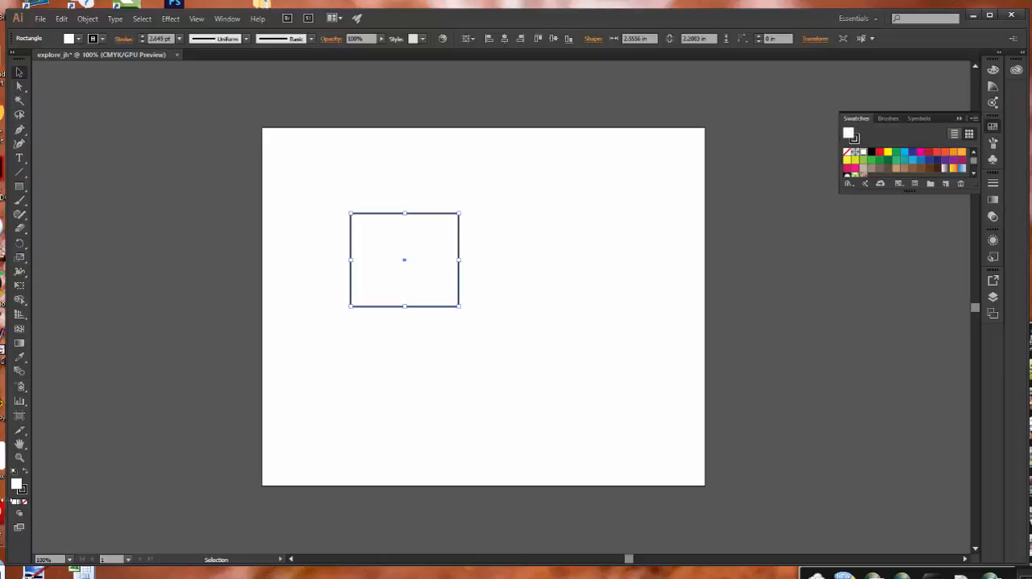
pyautogui.click(22, 491)
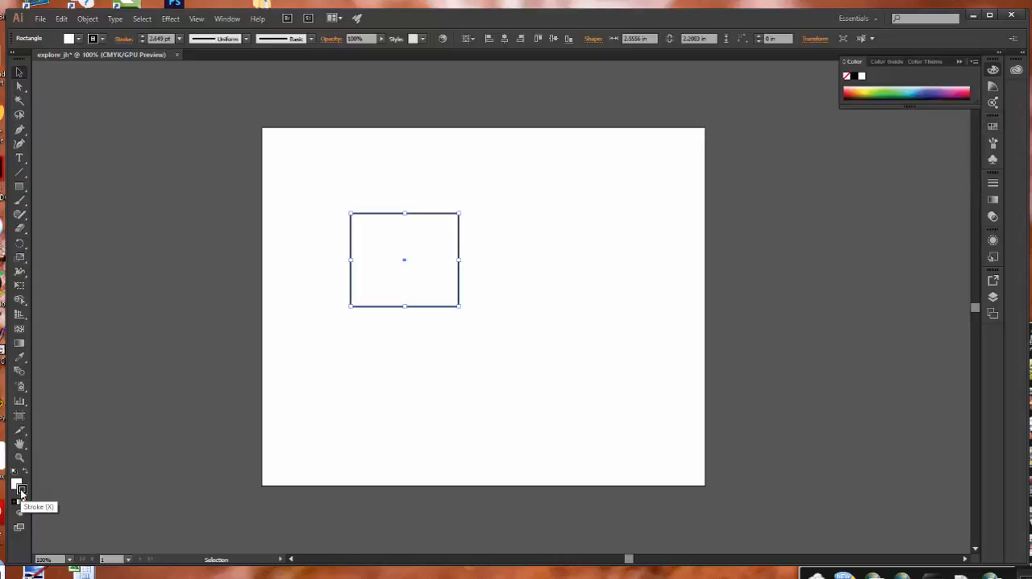
pyautogui.click(992, 127)
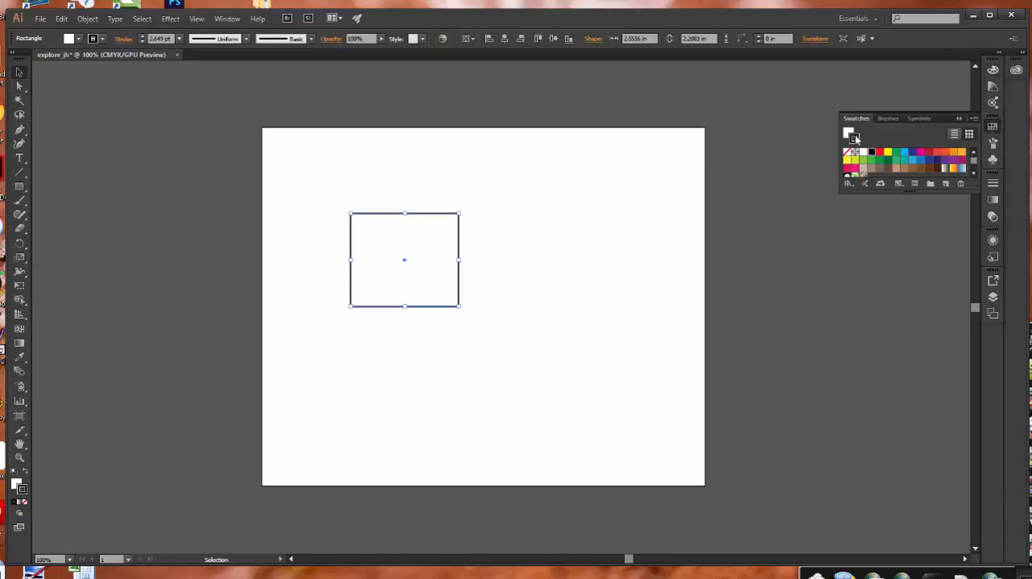
pyautogui.click(895, 155)
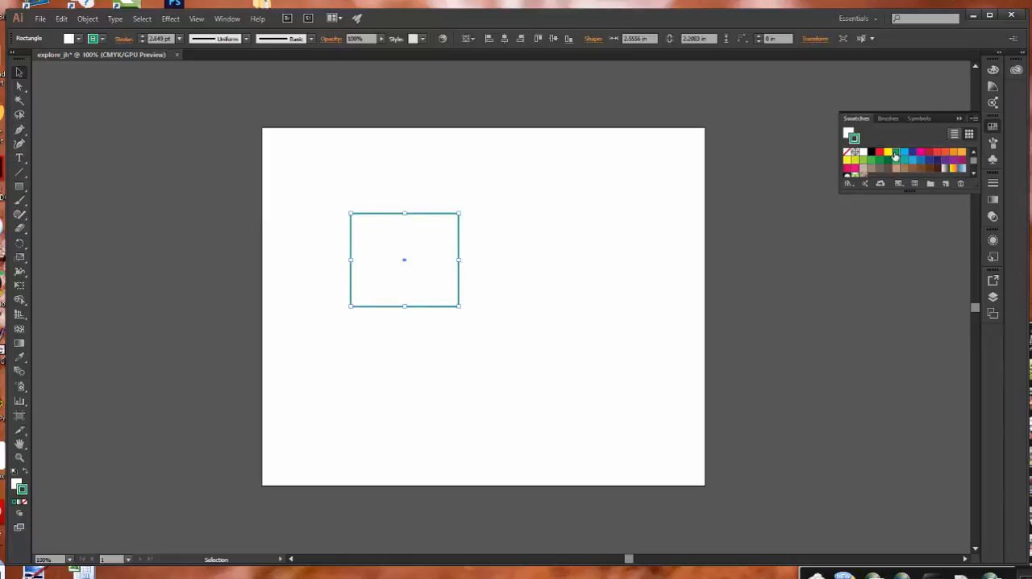
# Fill the rectangle with a light blue swatch and deselect it.
pyautogui.click(849, 133)
pyautogui.click(912, 161)
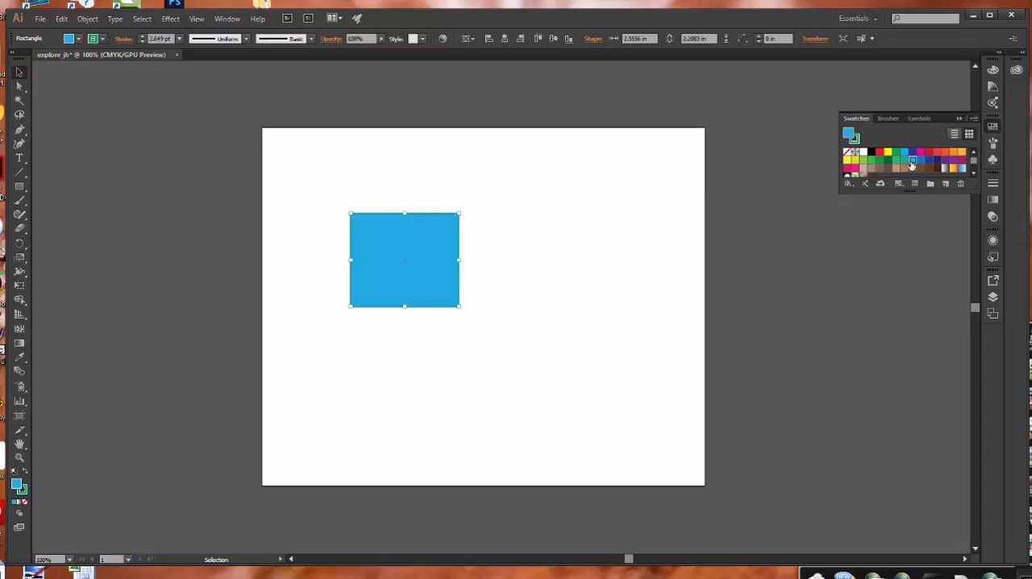
pyautogui.click(641, 303)
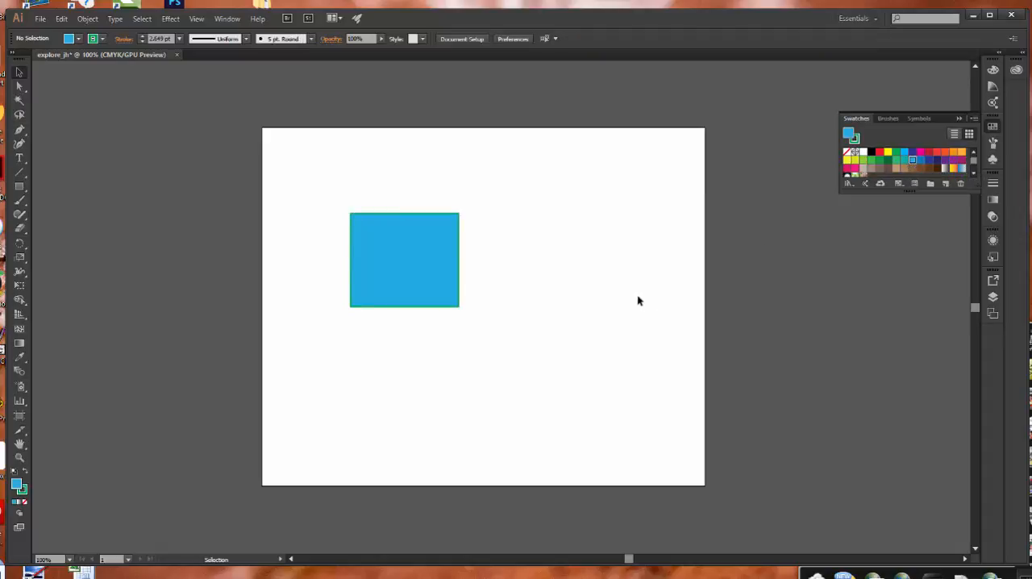
# Set the blue rectangle's stroke weight to 5 pt.
pyautogui.click(437, 275)
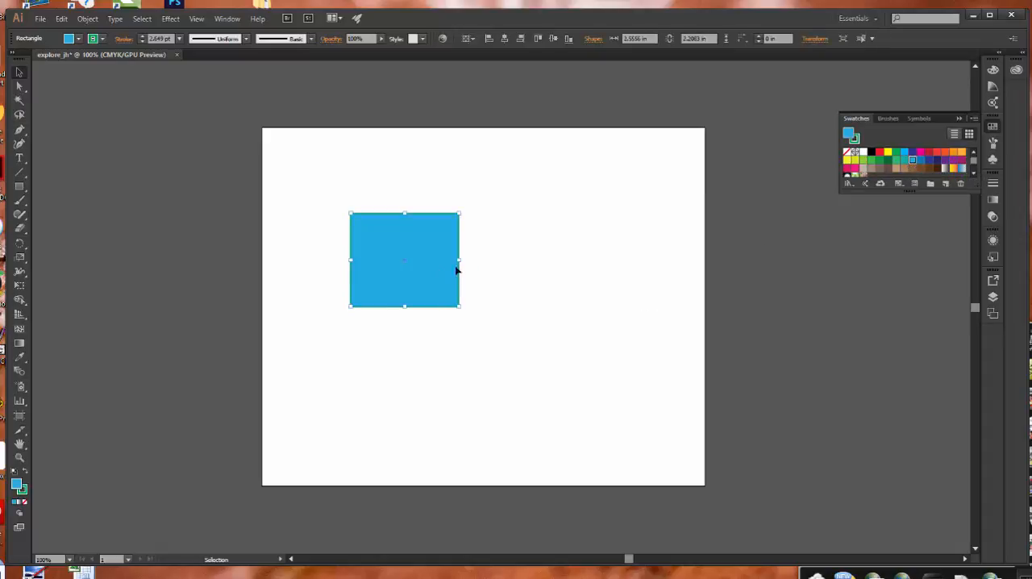
pyautogui.click(993, 188)
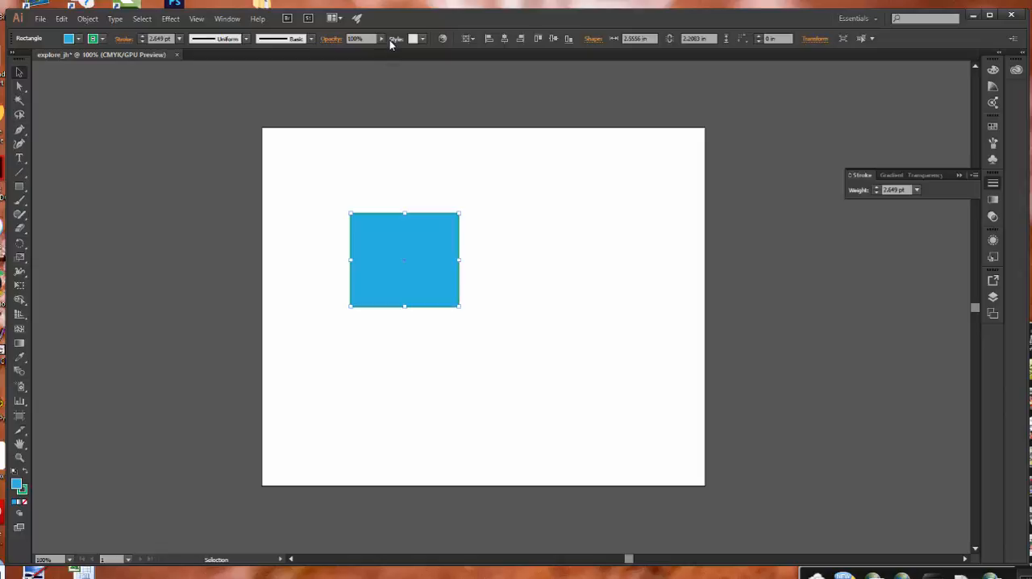
pyautogui.click(180, 38)
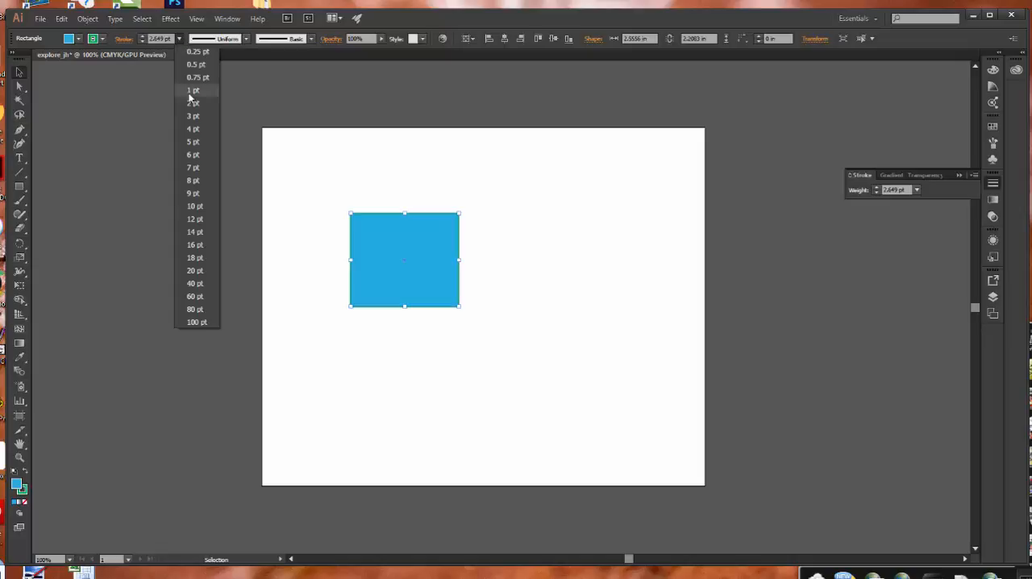
pyautogui.click(190, 144)
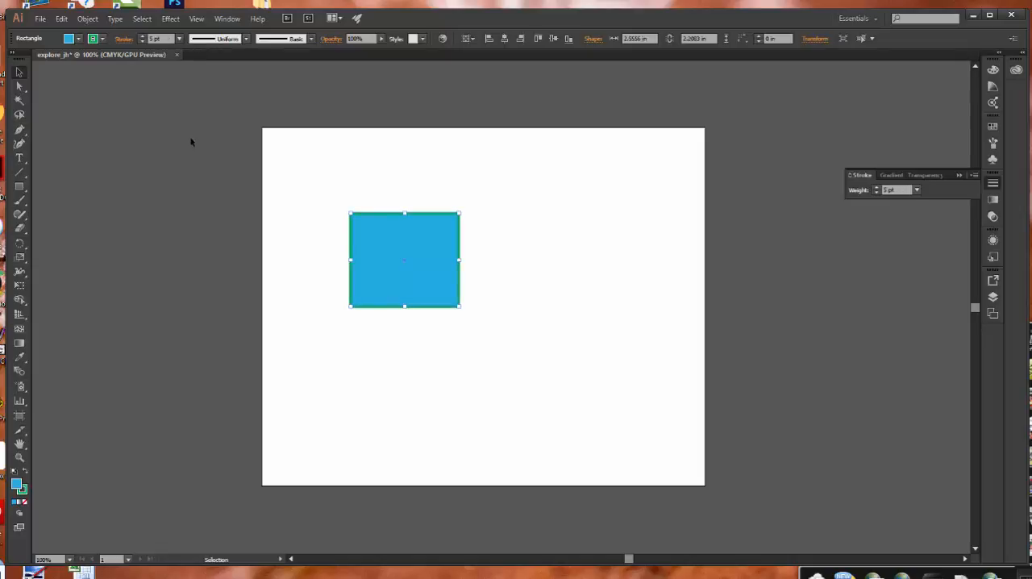
# Set the rectangle's stroke weight to 10 pt and apply the width profile with two uneven bulges.
pyautogui.click(178, 39)
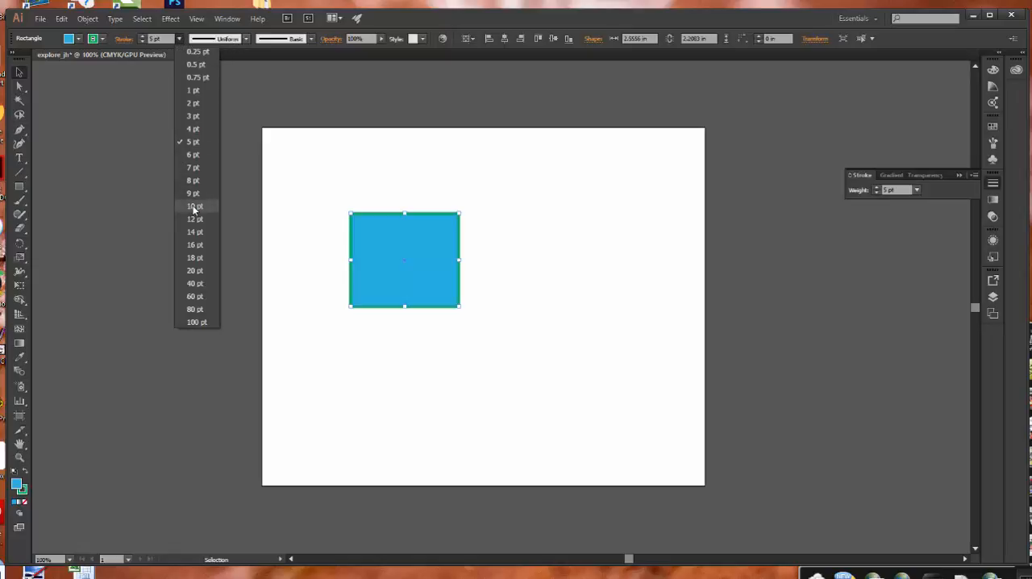
pyautogui.click(192, 206)
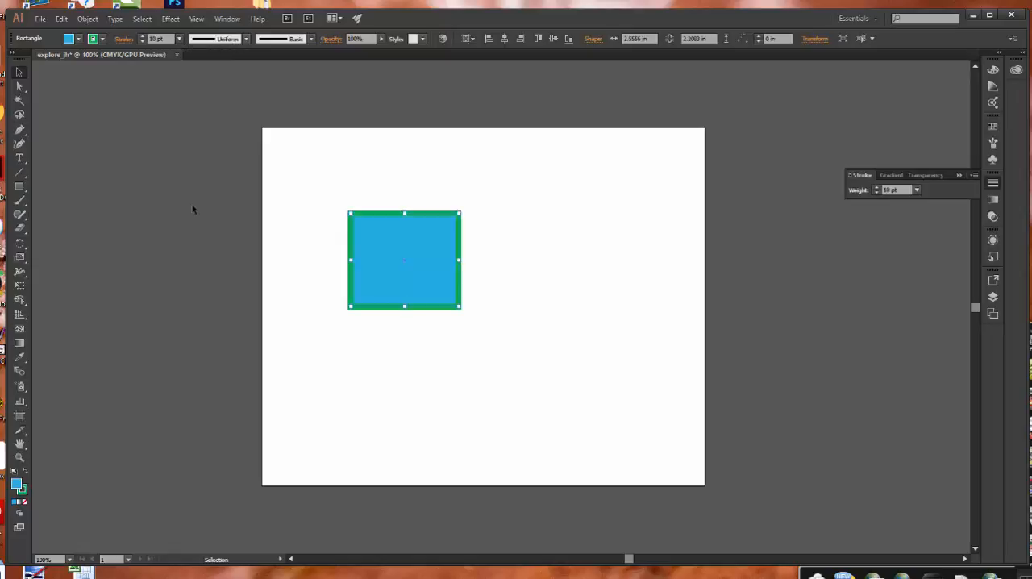
pyautogui.click(247, 39)
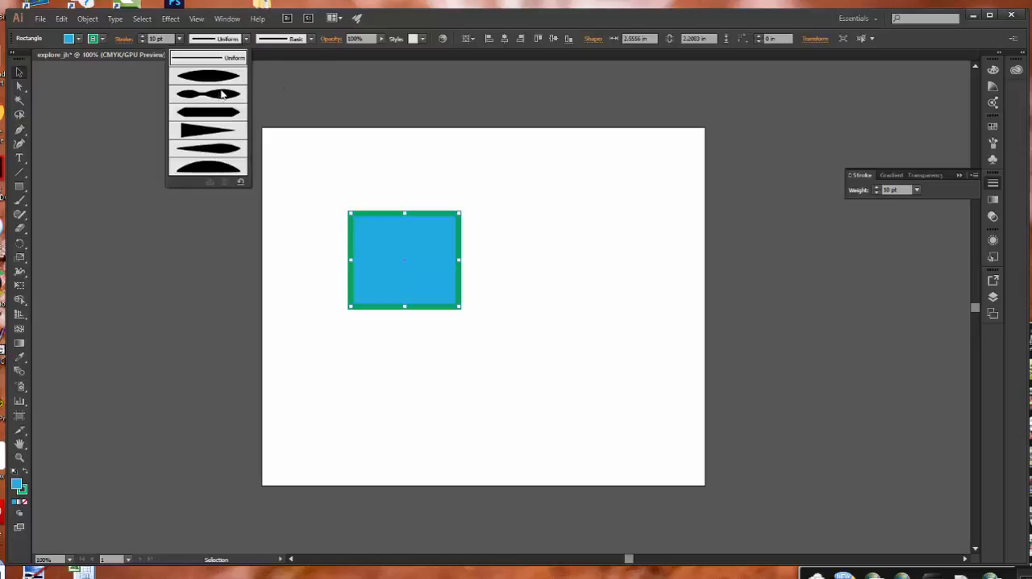
pyautogui.click(220, 96)
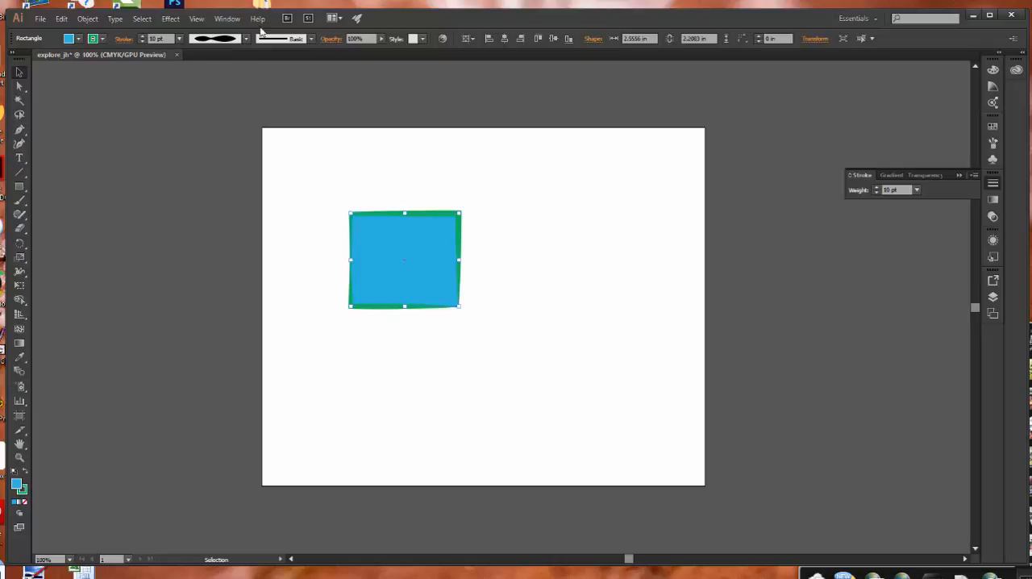
# Apply the rough charcoal-style art brush to the rectangle's stroke.
pyautogui.click(311, 38)
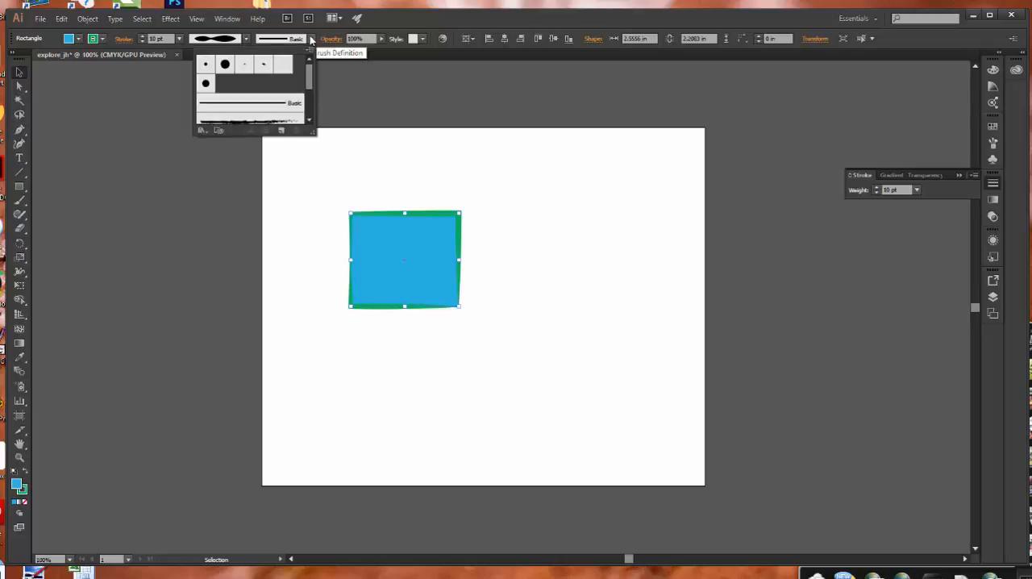
pyautogui.scroll(-1, 311, 80)
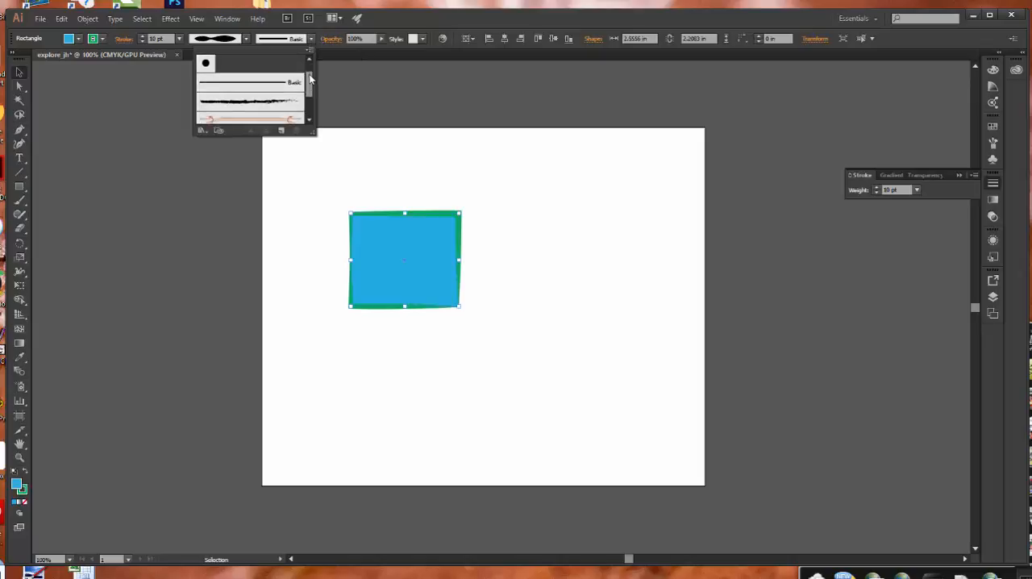
pyautogui.click(248, 103)
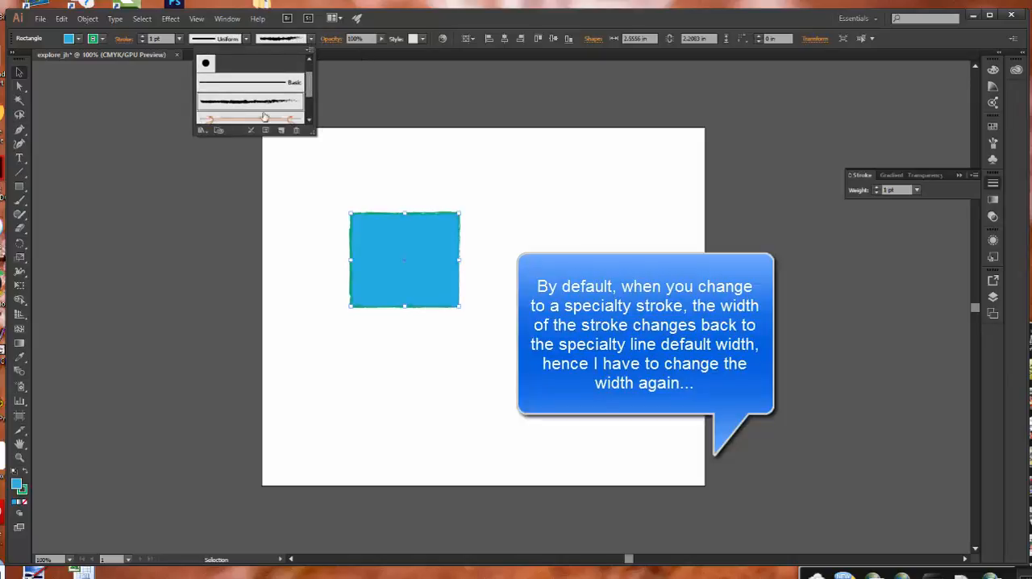
# Set the rectangle's brushed stroke weight to 5 pt and deselect it.
pyautogui.press('z')
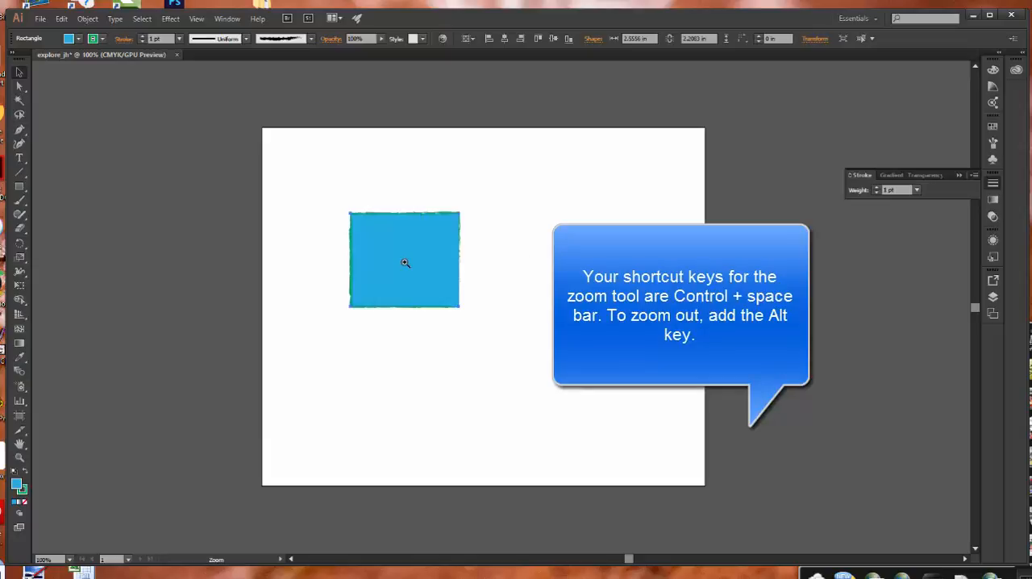
pyautogui.click(421, 274)
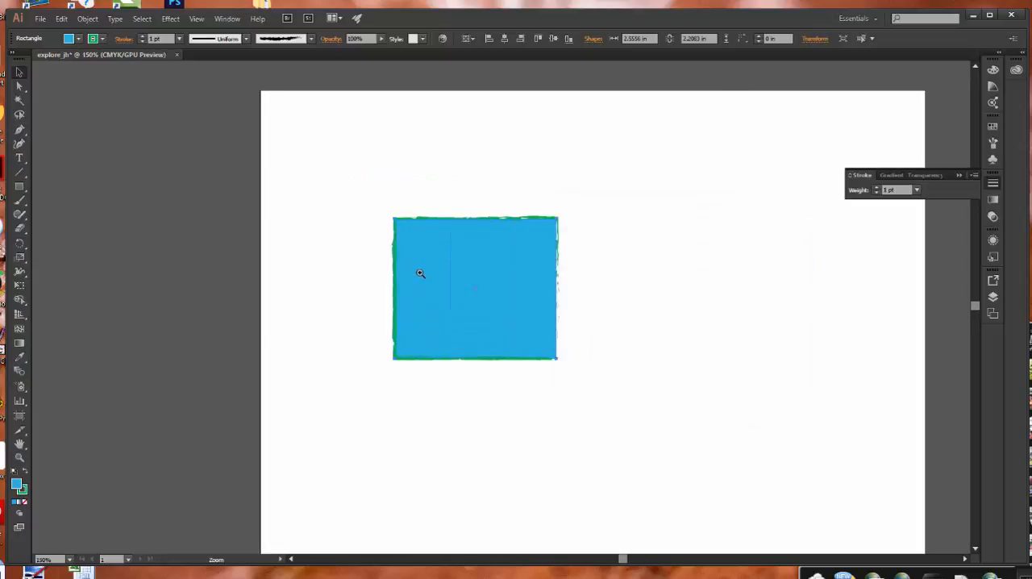
pyautogui.click(479, 299)
pyautogui.click(551, 276)
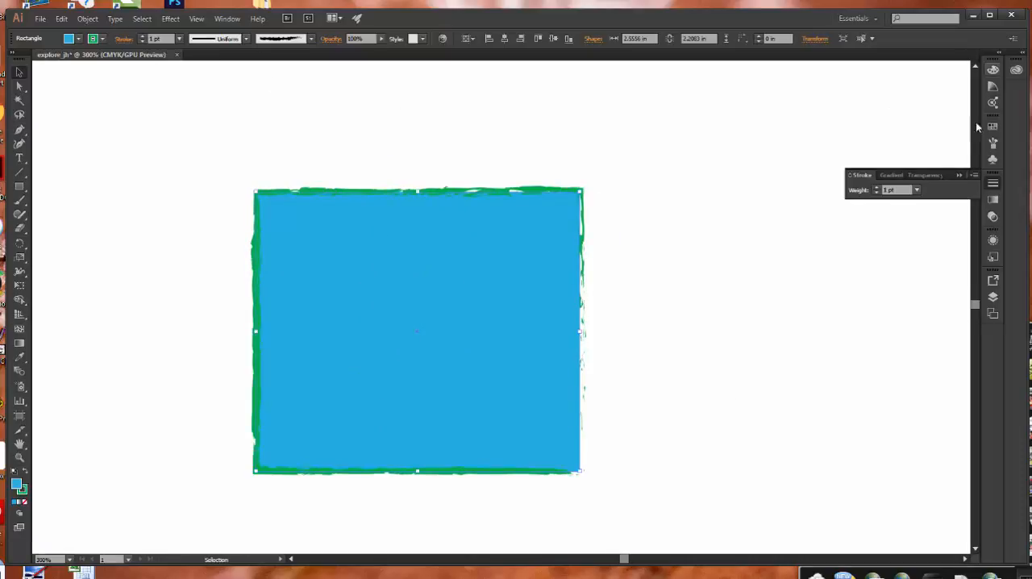
pyautogui.click(916, 189)
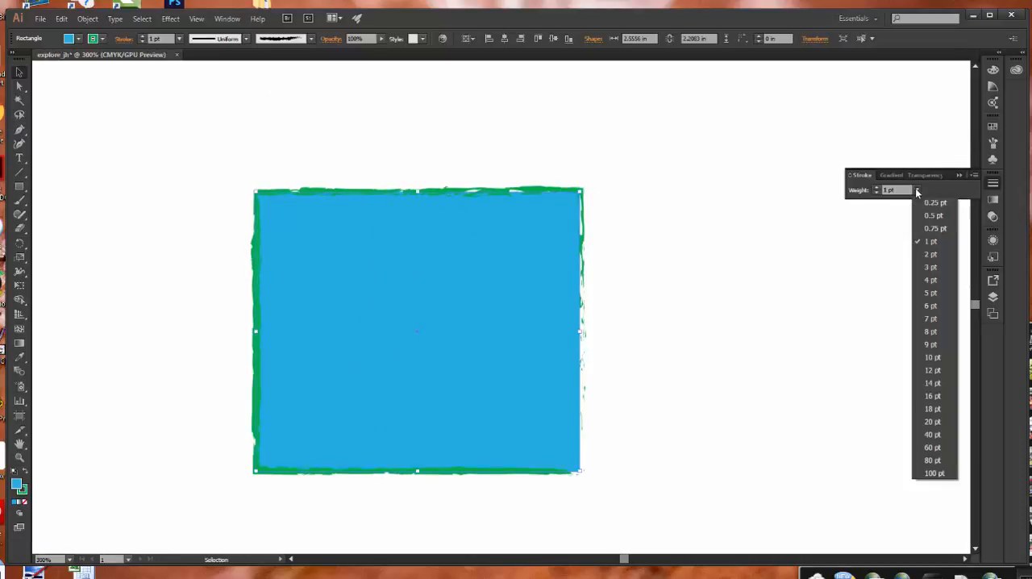
pyautogui.click(930, 293)
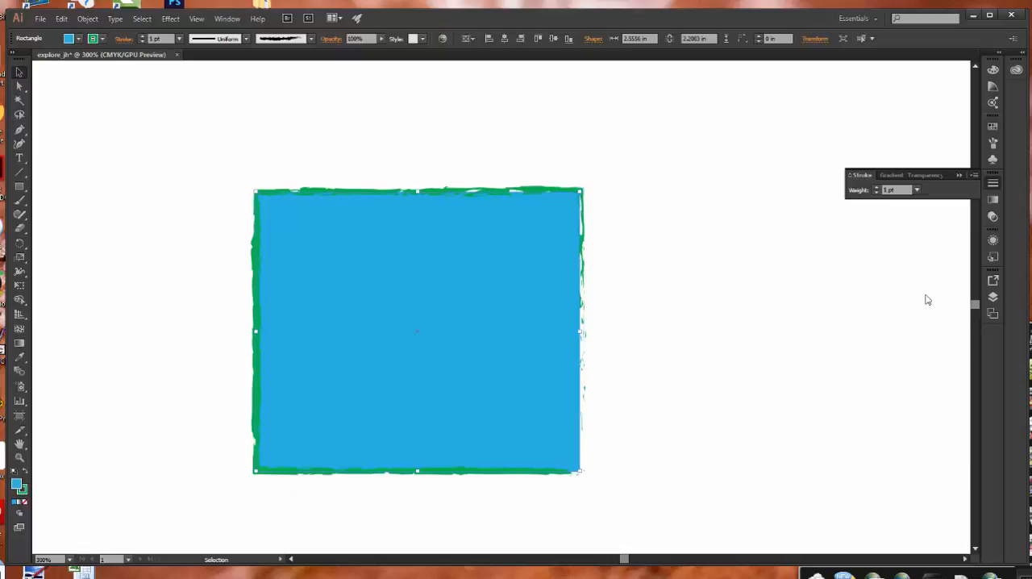
pyautogui.click(778, 291)
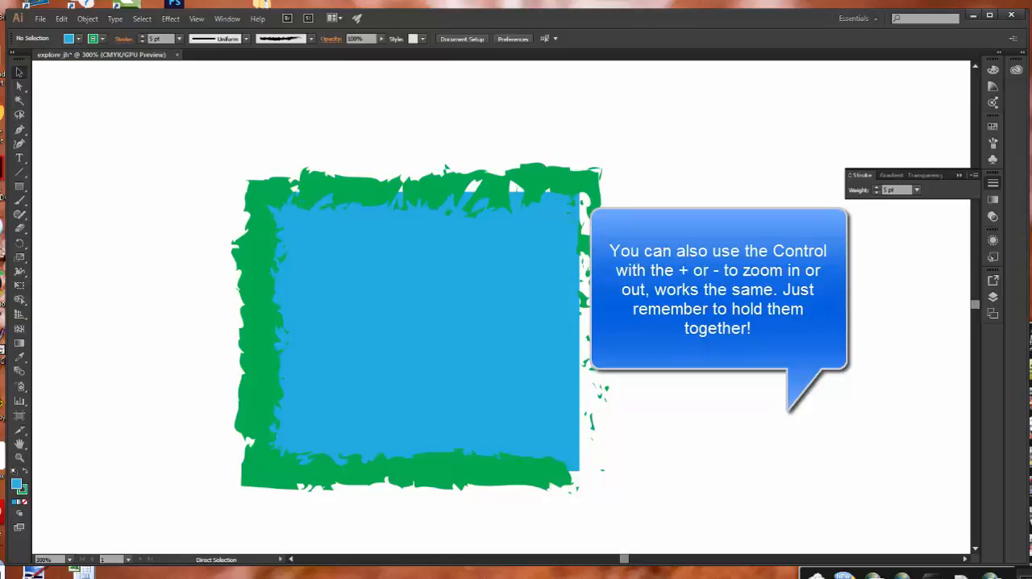
# Start a four-point zigzag path right of the rectangle with the Pen tool, using straight segments about 1.1 in long.
pyautogui.hotkey('ctrl', 'space')
pyautogui.hotkey('ctrl', '-')
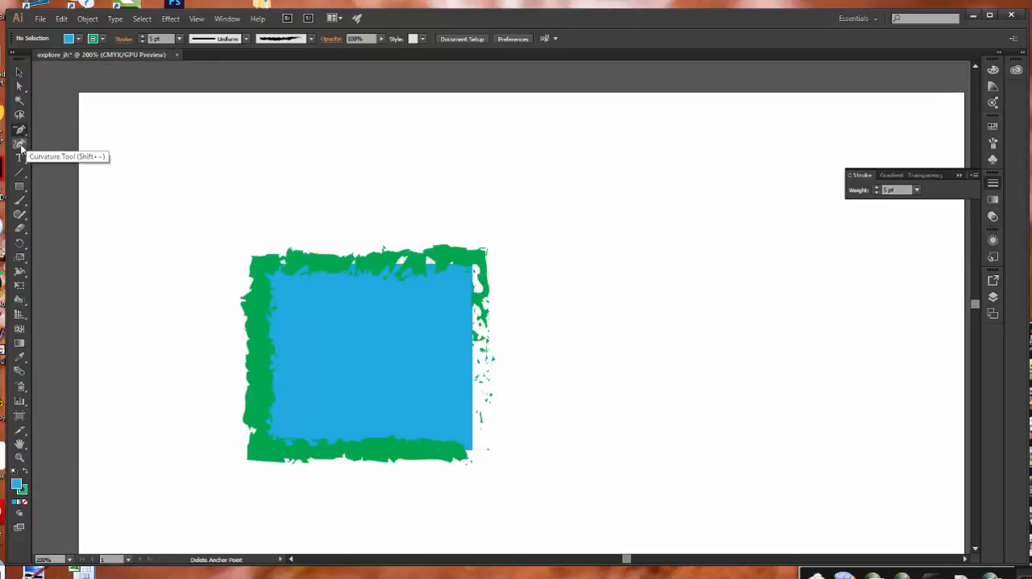
pyautogui.click(20, 133)
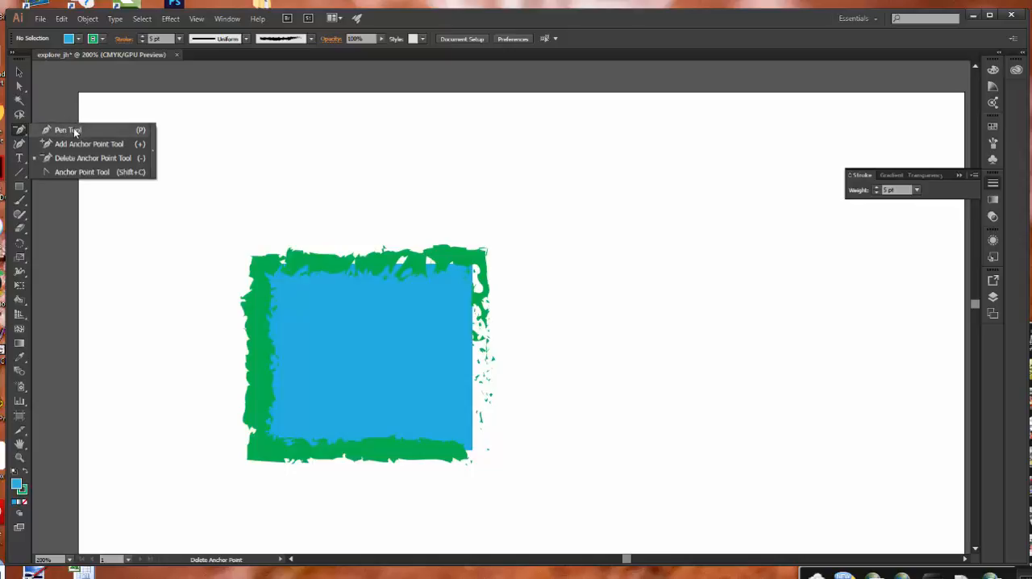
pyautogui.click(67, 130)
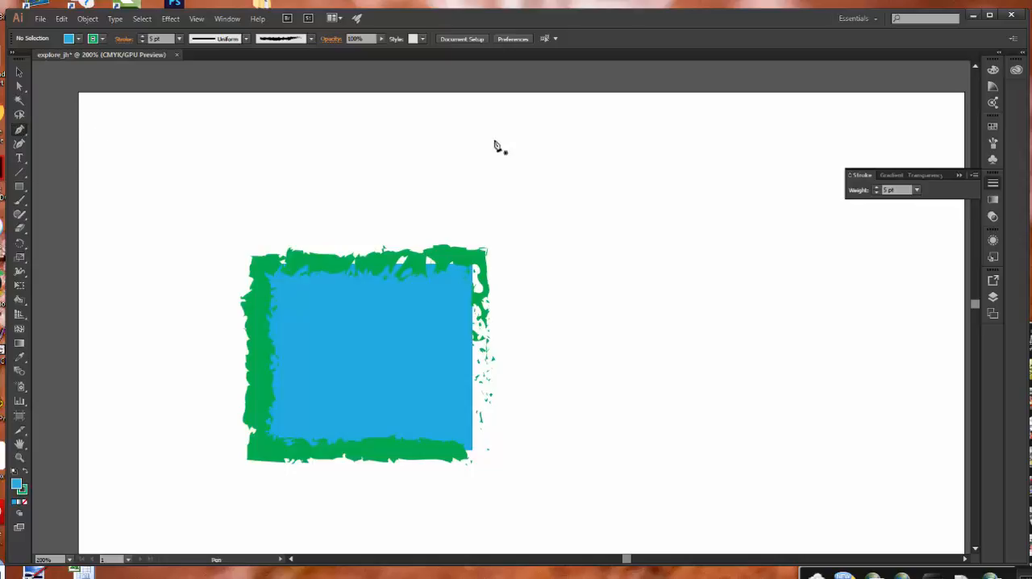
pyautogui.click(571, 309)
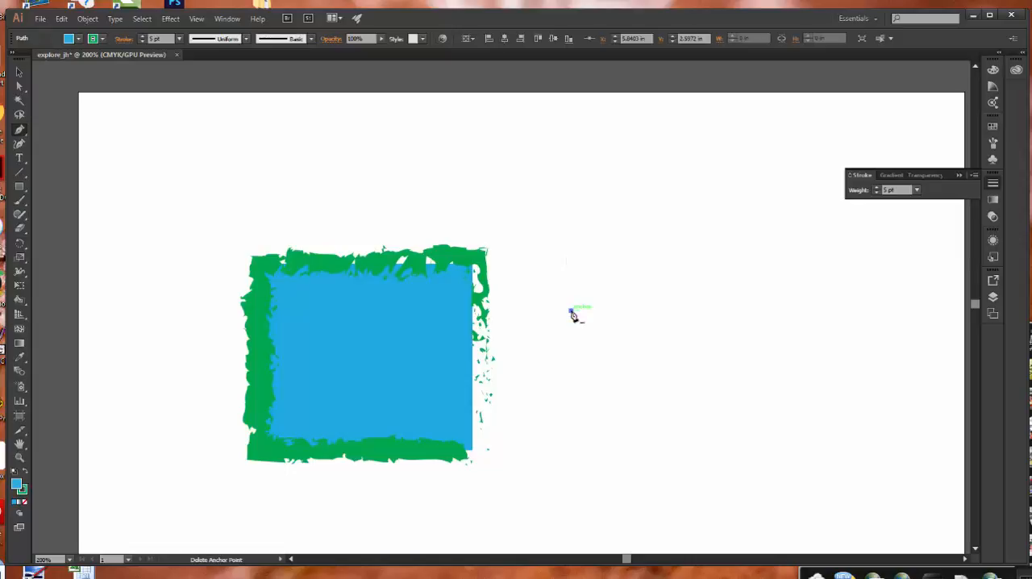
pyautogui.click(613, 228)
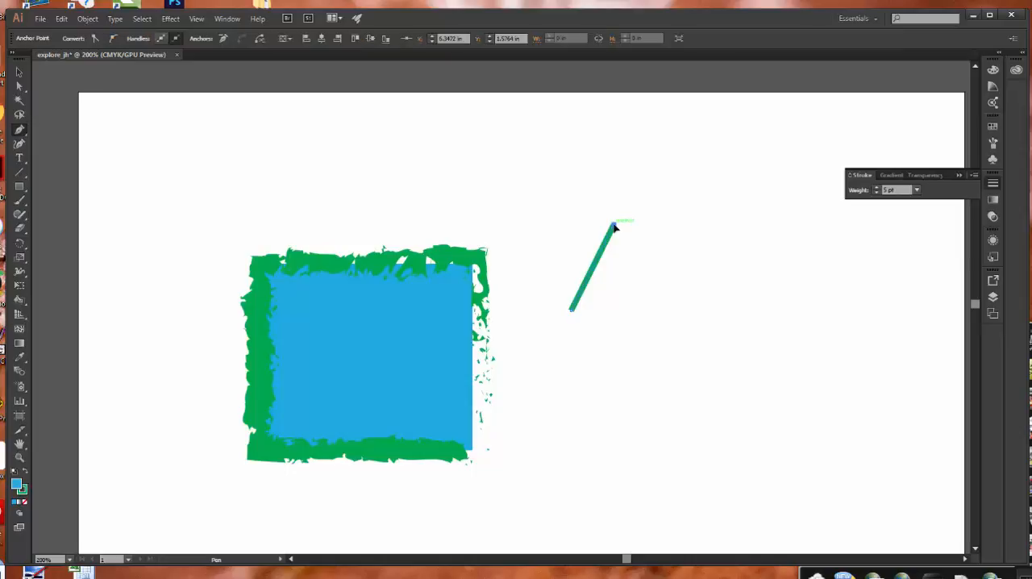
pyautogui.click(646, 312)
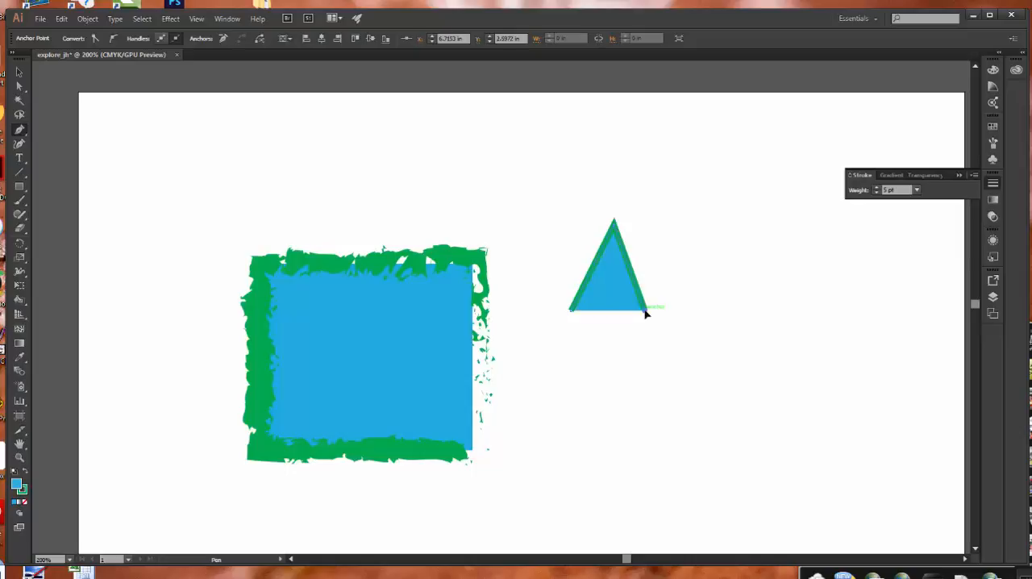
pyautogui.click(680, 228)
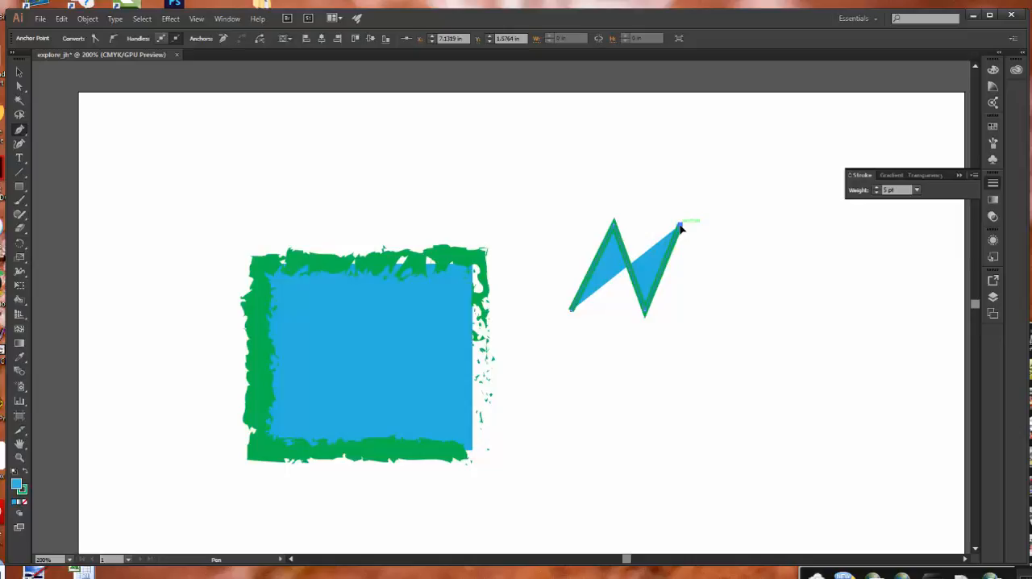
# Fill the zigzag path with the C=85 M=50 Y=0 K=0 blue swatch and colour its stroke dark navy.
pyautogui.click(993, 127)
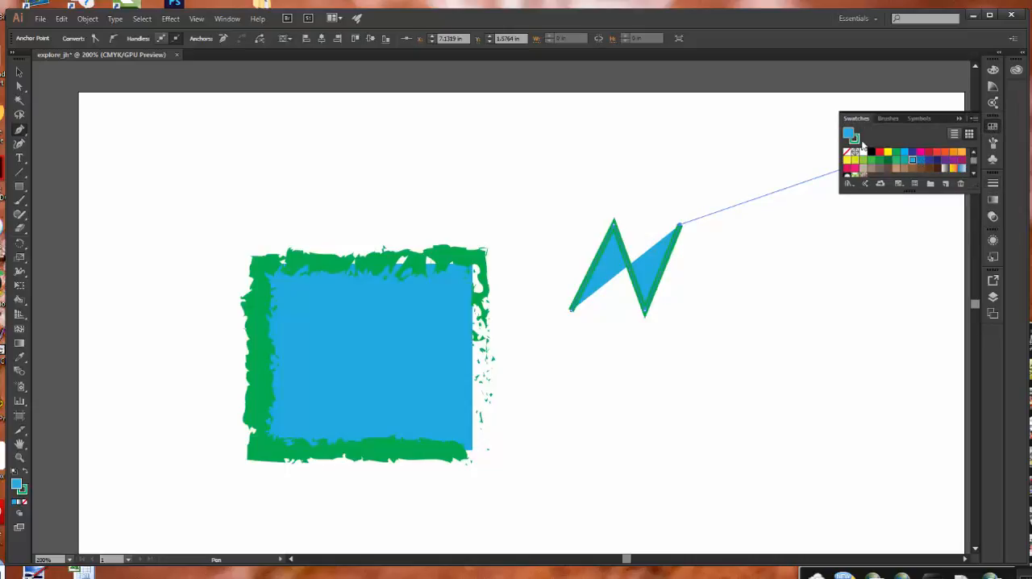
pyautogui.click(920, 164)
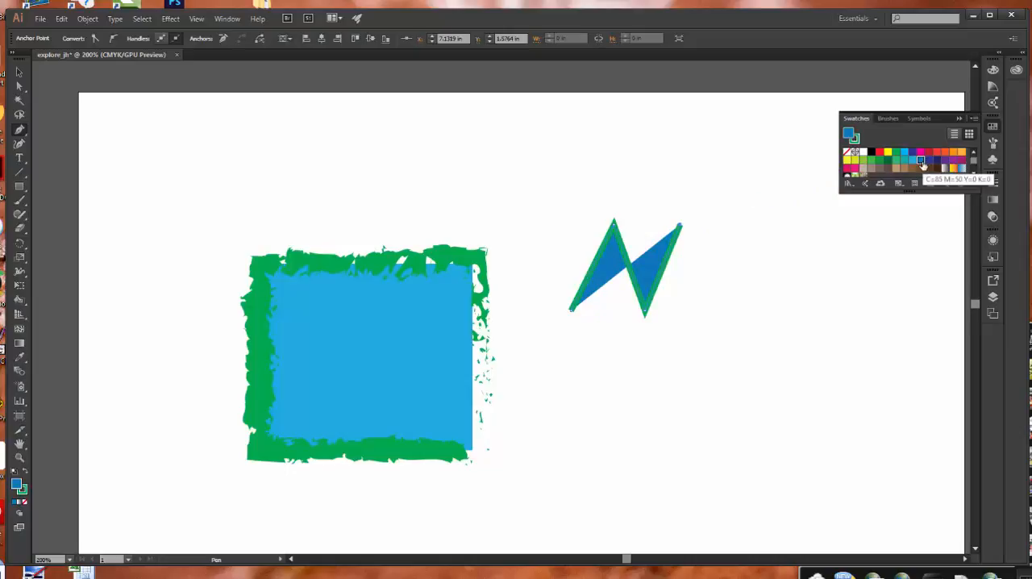
pyautogui.click(858, 141)
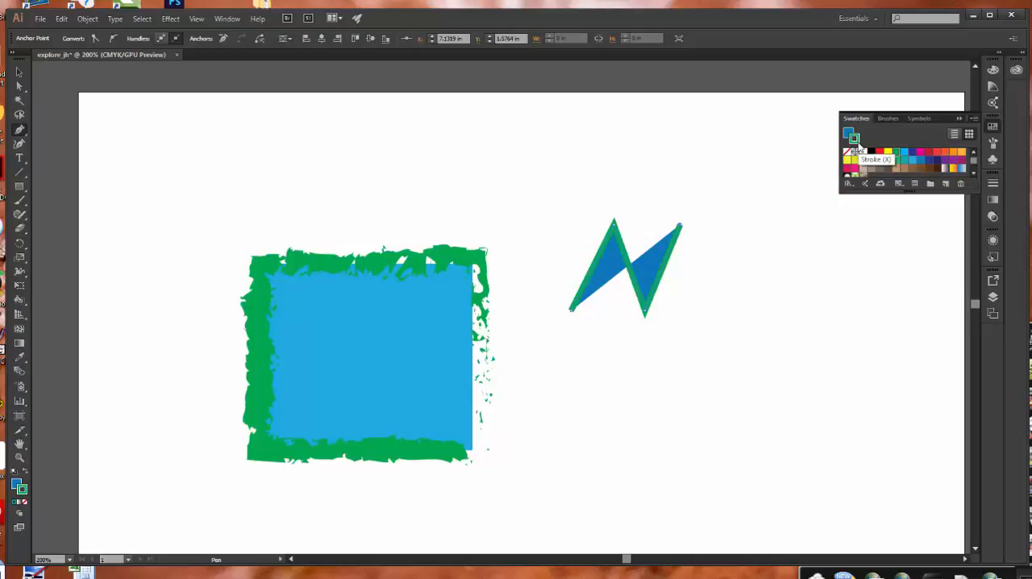
pyautogui.click(936, 161)
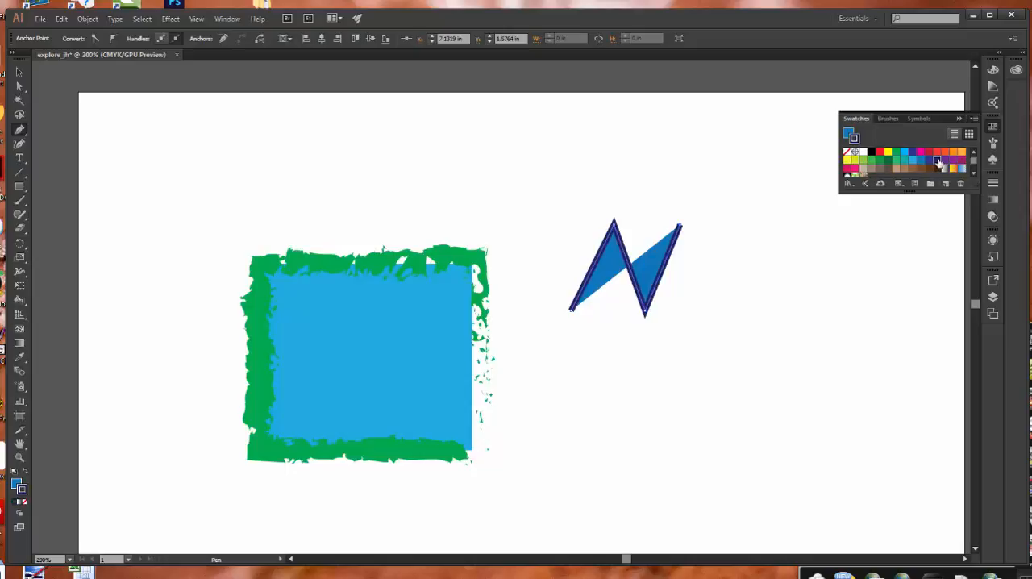
# Continue the zigzag path downward and back through its middle point, closing it at the start as two joined diamonds.
pyautogui.click(712, 313)
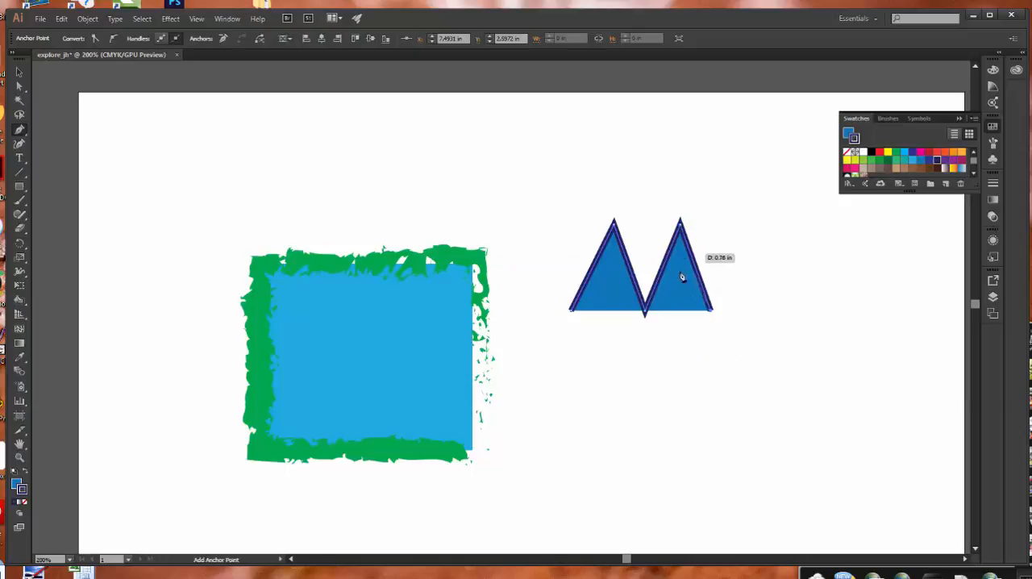
pyautogui.click(687, 379)
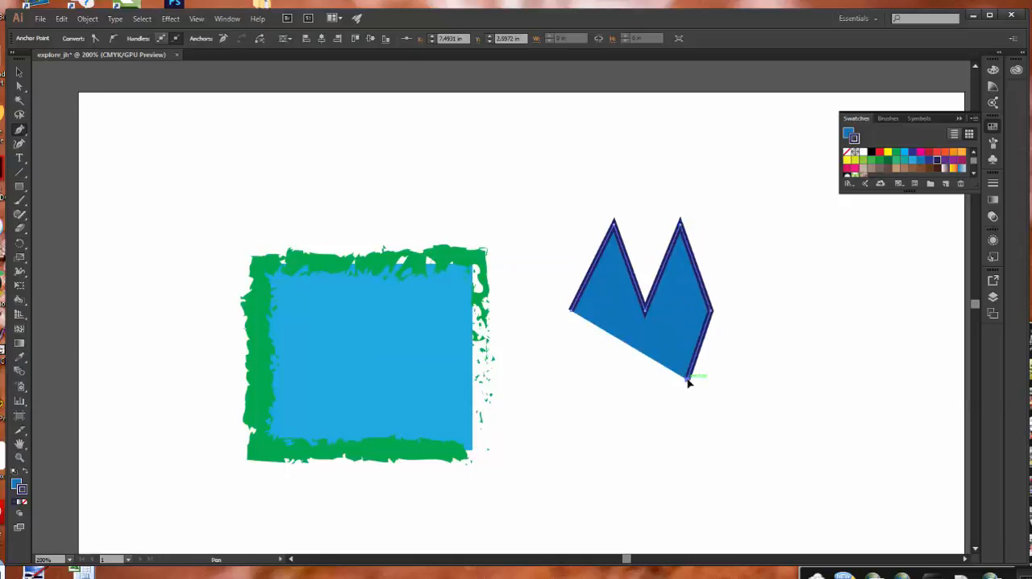
pyautogui.click(645, 313)
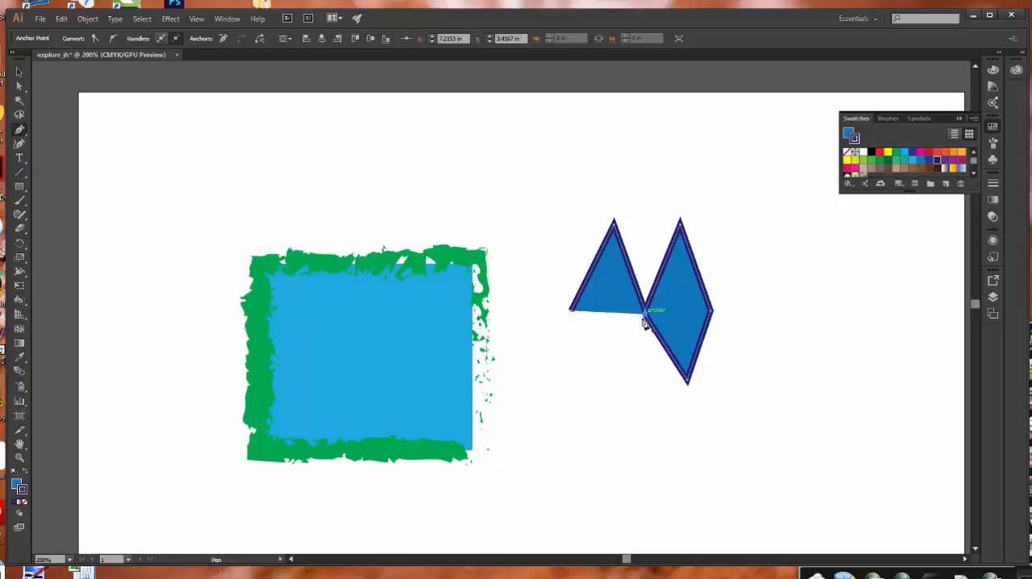
pyautogui.click(604, 383)
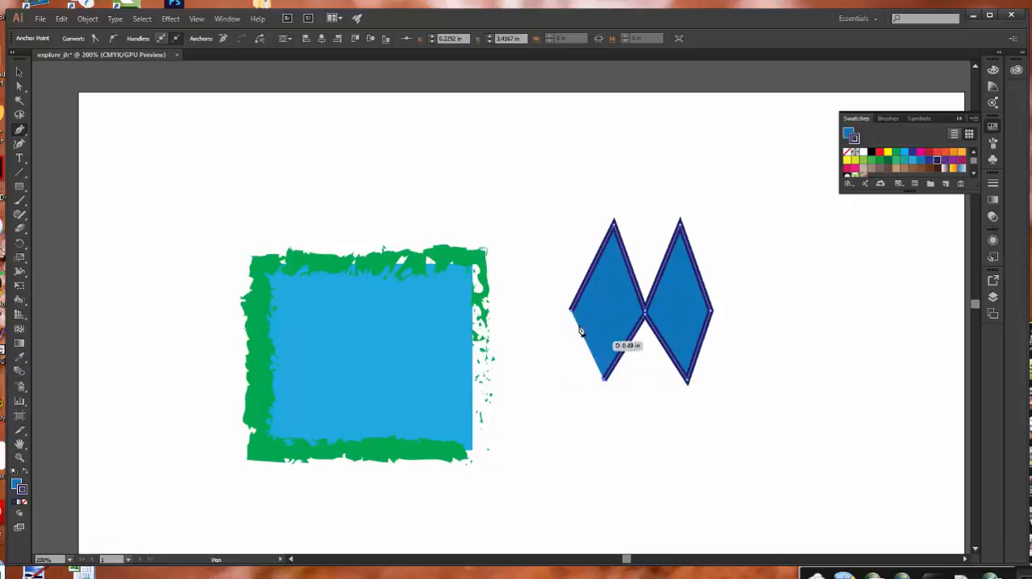
pyautogui.click(571, 313)
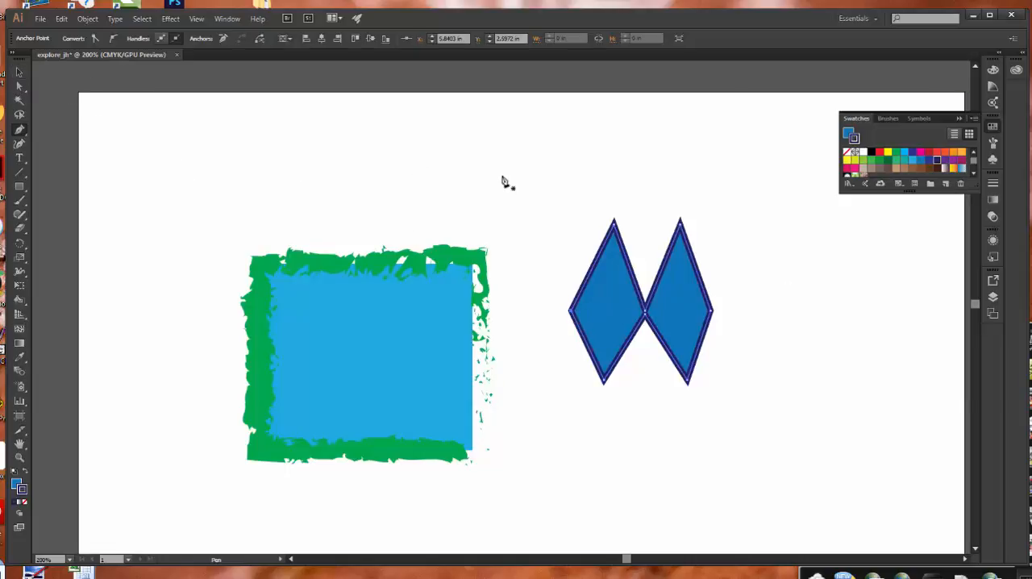
# Stretch the double-diamond shape slightly taller upward and wider to the right with the Selection tool.
pyautogui.click(19, 73)
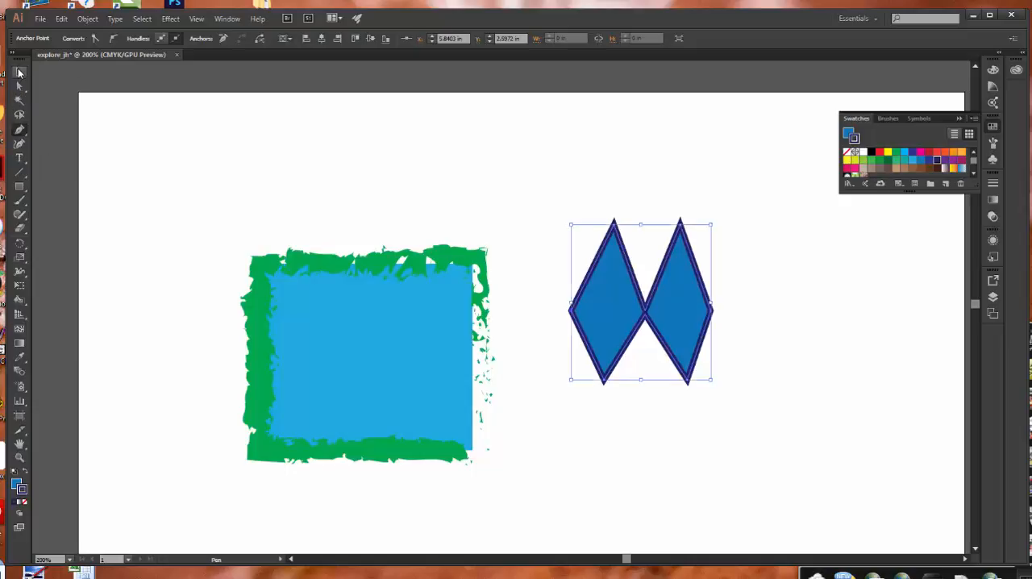
pyautogui.moveTo(642, 226); pyautogui.dragTo(642, 212)
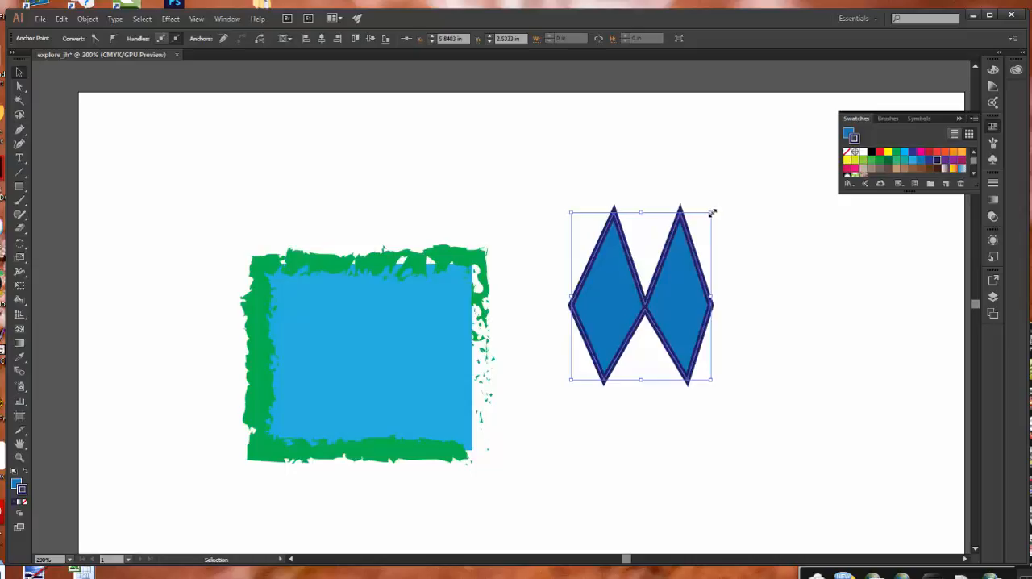
pyautogui.moveTo(712, 212); pyautogui.dragTo(744, 212)
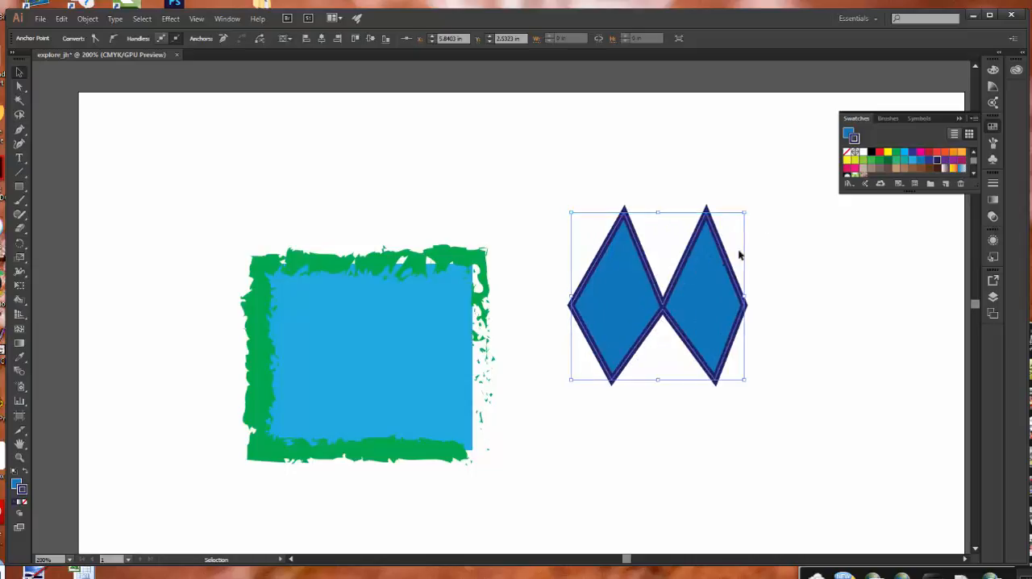
# Reshape the double diamond with the Direct Selection tool by moving its upper centre anchor and the right diamond's three outer corners, then deselect it.
pyautogui.click(21, 89)
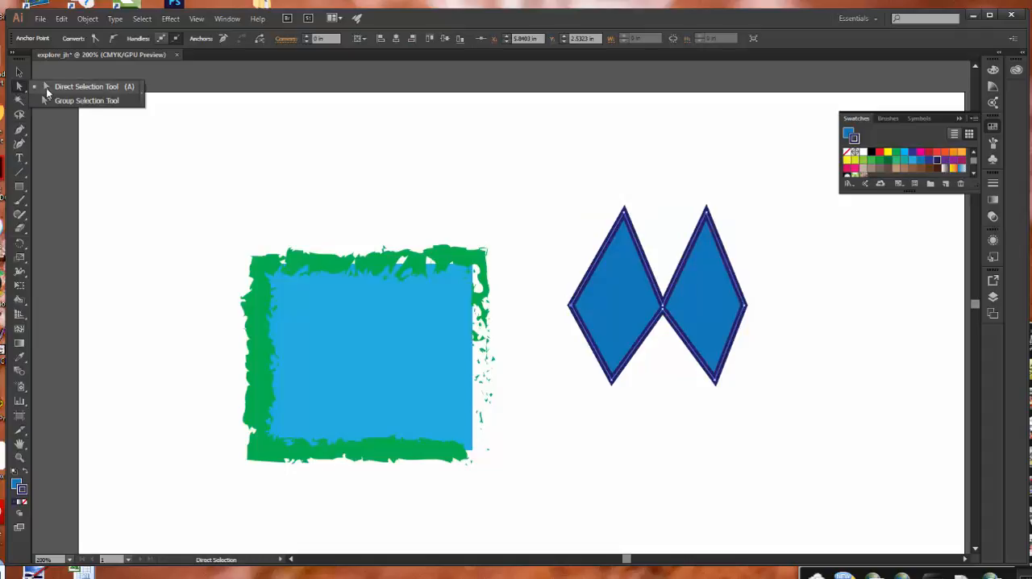
pyautogui.click(46, 88)
pyautogui.moveTo(663, 300); pyautogui.dragTo(663, 255)
pyautogui.moveTo(708, 212); pyautogui.dragTo(730, 203)
pyautogui.moveTo(747, 307); pyautogui.dragTo(776, 307)
pyautogui.moveTo(716, 381); pyautogui.dragTo(720, 257)
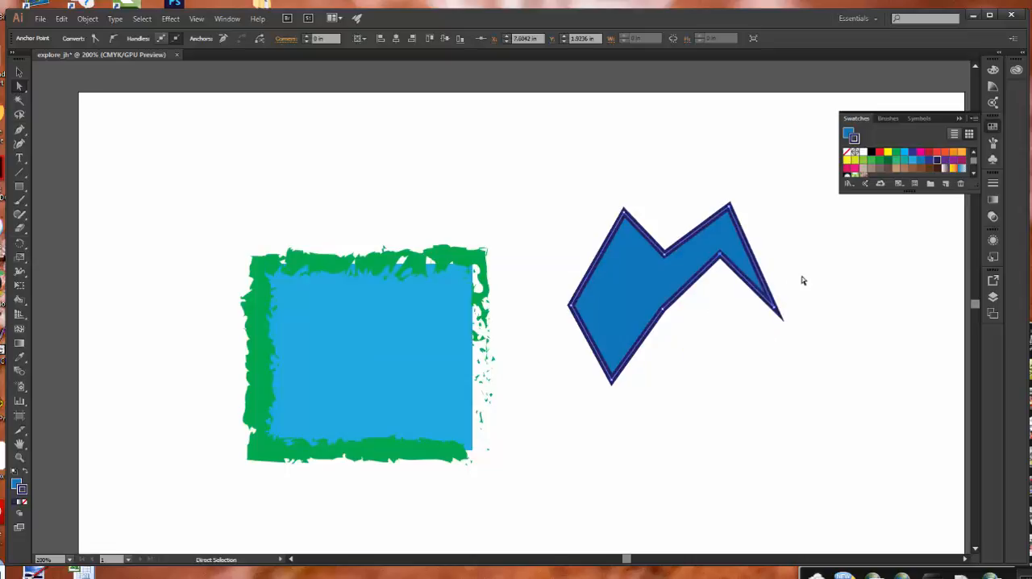
pyautogui.click(815, 273)
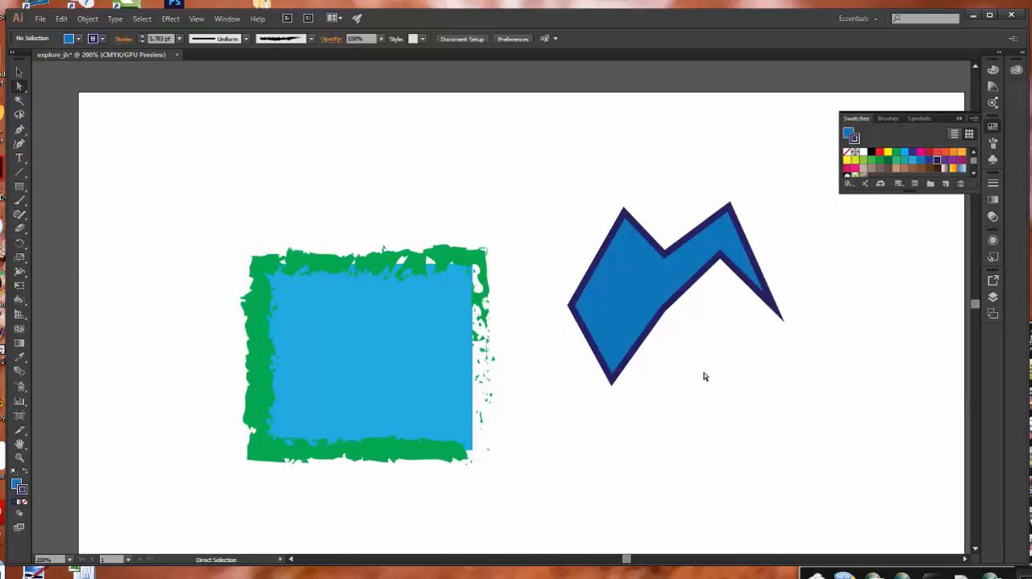
# Draw a closed, smooth arch about 1.6 in wide and 1.2 in tall above the green-bordered rectangle with the Curvature tool.
pyautogui.click(22, 144)
pyautogui.click(165, 230)
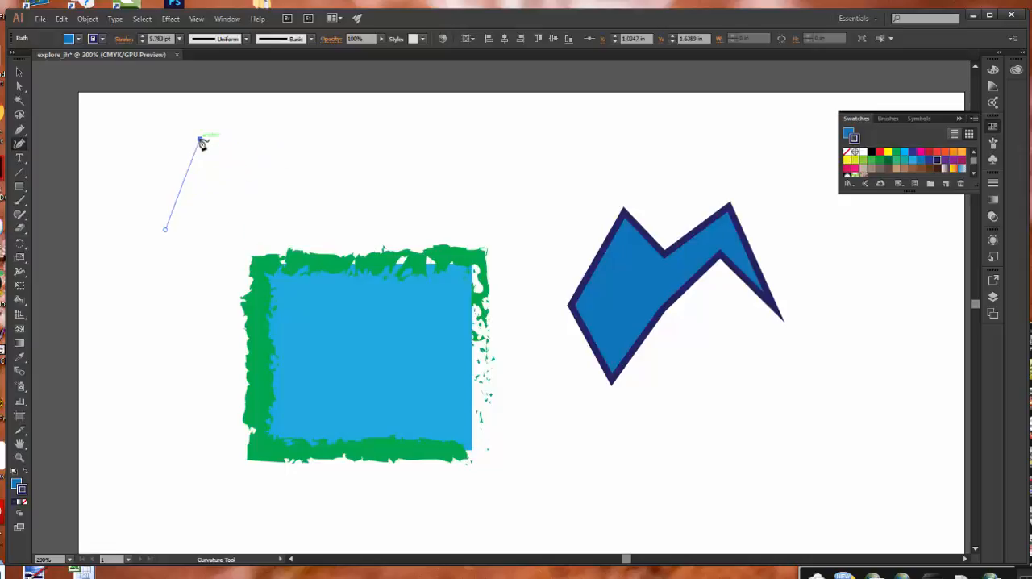
pyautogui.click(200, 140)
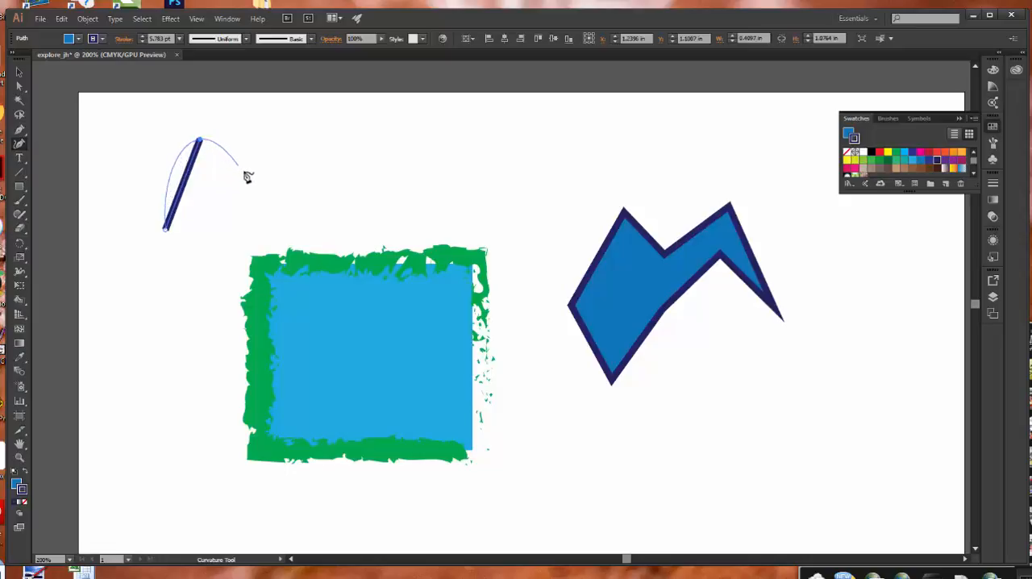
pyautogui.press('Escape')
pyautogui.click(299, 214)
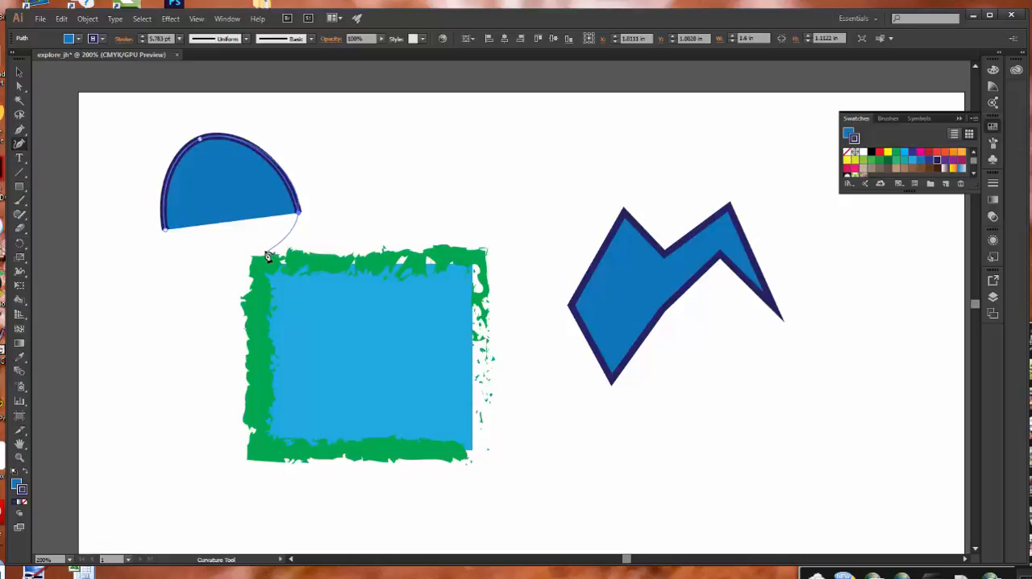
pyautogui.click(249, 241)
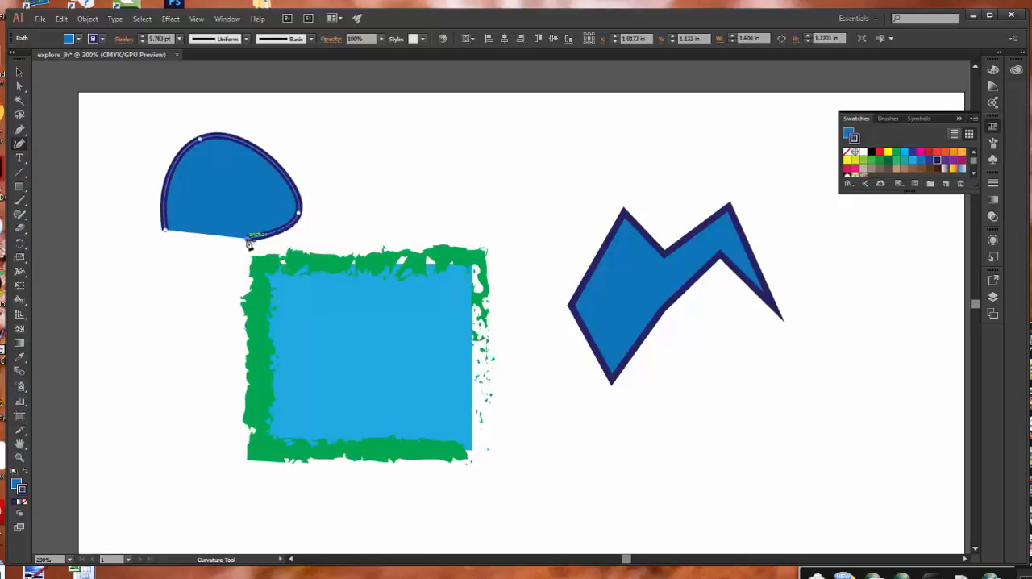
pyautogui.click(229, 179)
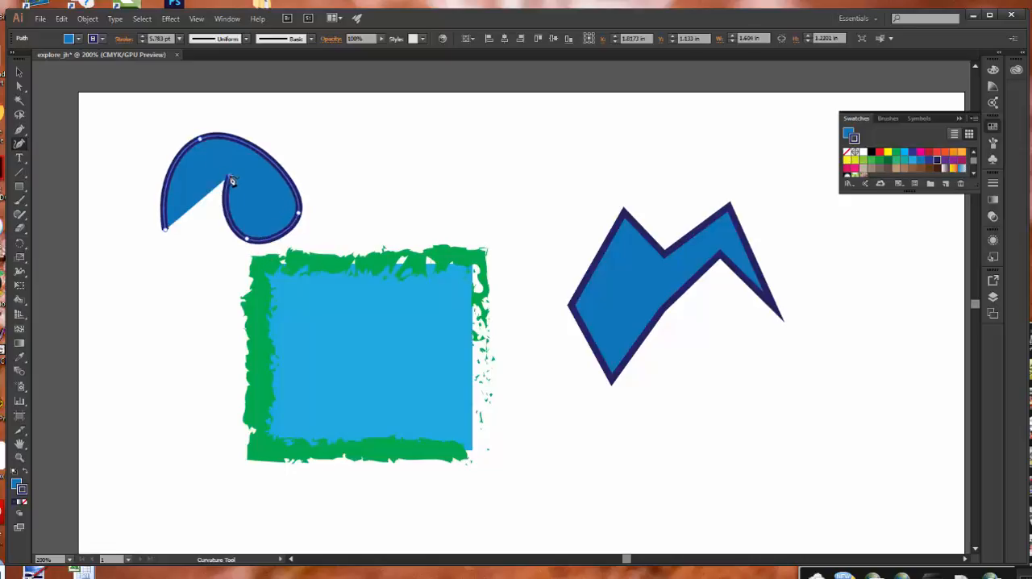
pyautogui.click(167, 231)
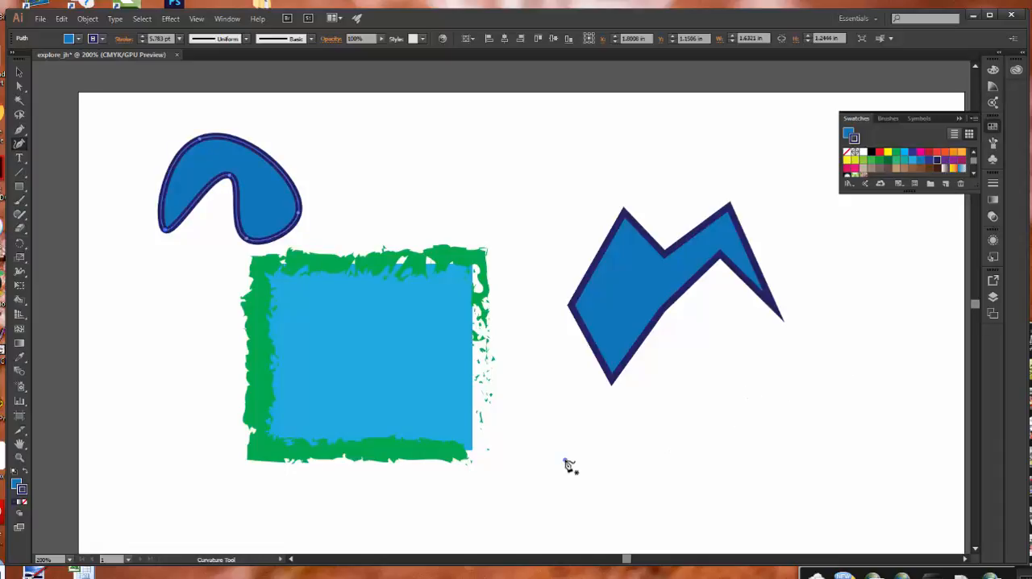
# Deselect the arch and start a second Curvature path below the angular shape, rising over a crest, dipping through a trough and curling up on the right.
pyautogui.click(551, 481)
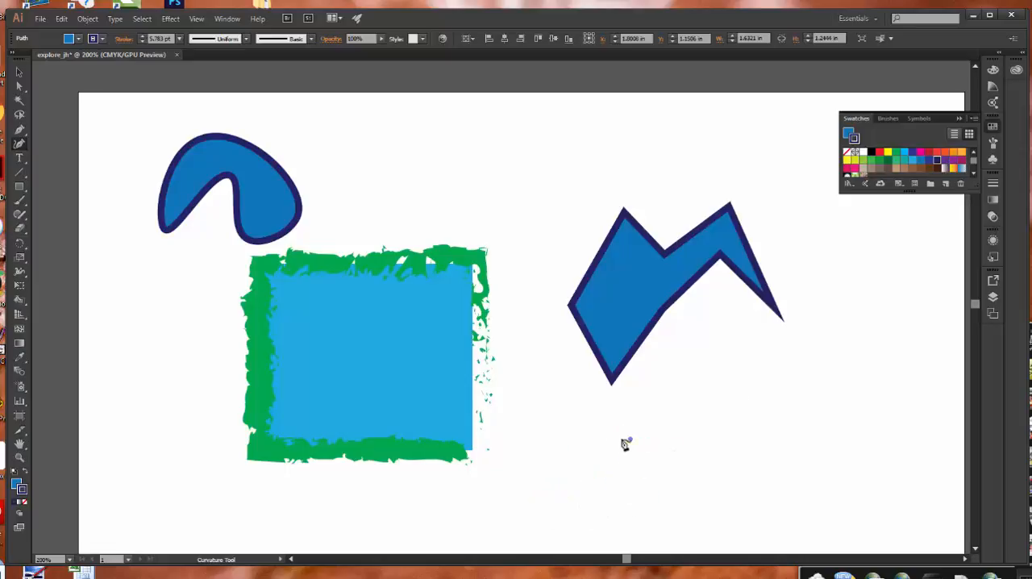
pyautogui.click(586, 485)
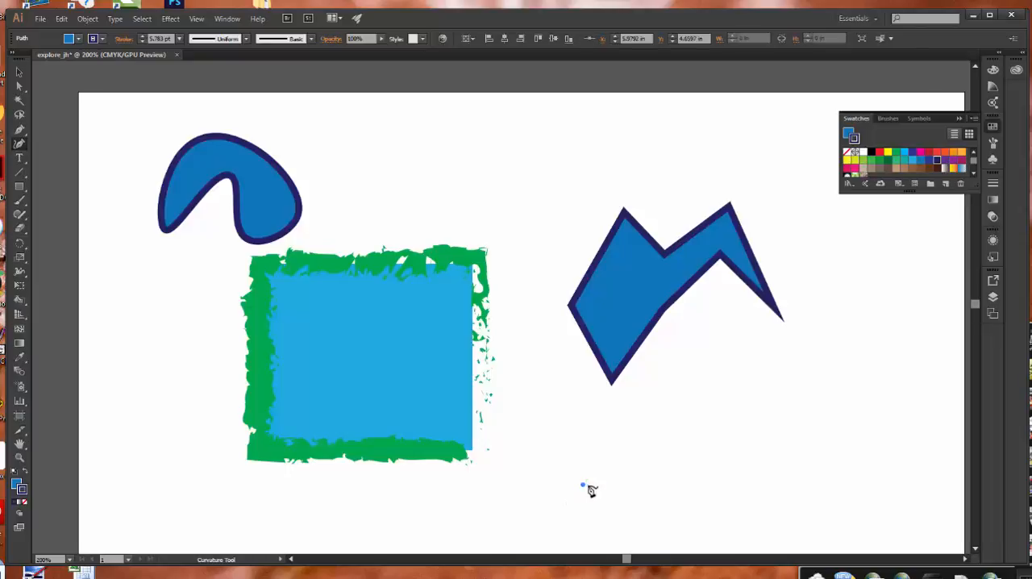
pyautogui.click(713, 413)
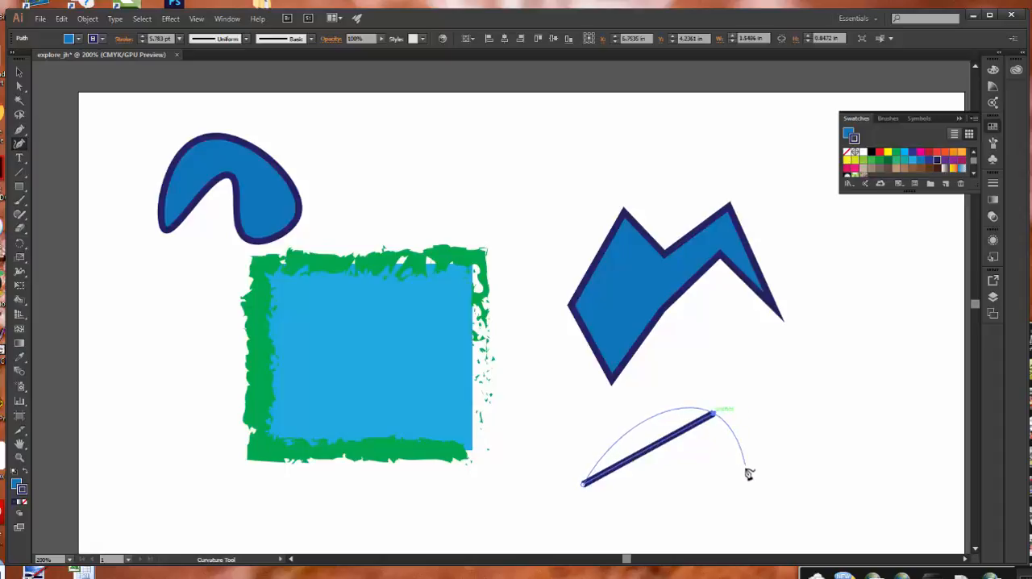
pyautogui.press('Escape')
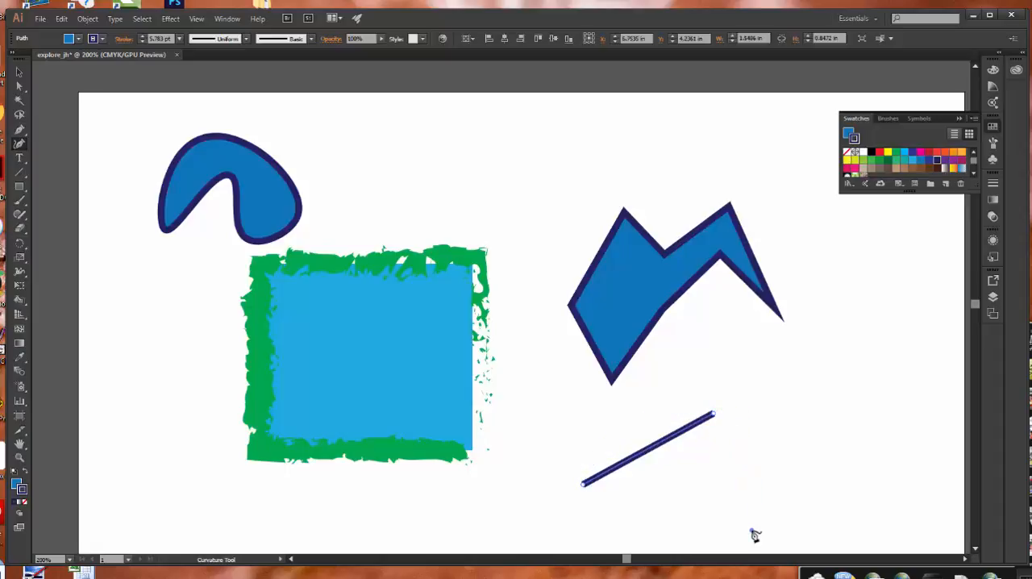
pyautogui.click(754, 534)
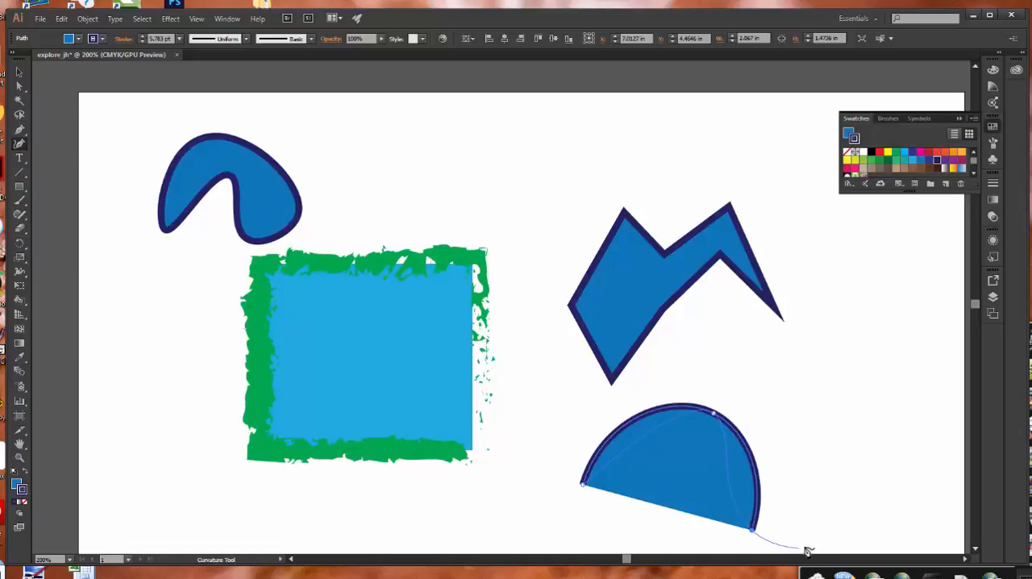
pyautogui.click(860, 513)
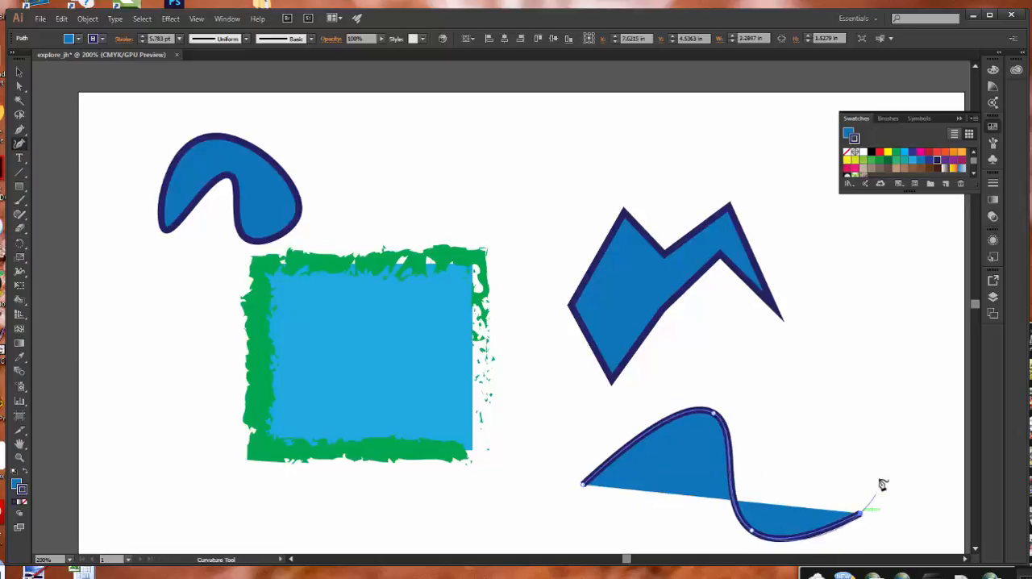
pyautogui.click(886, 389)
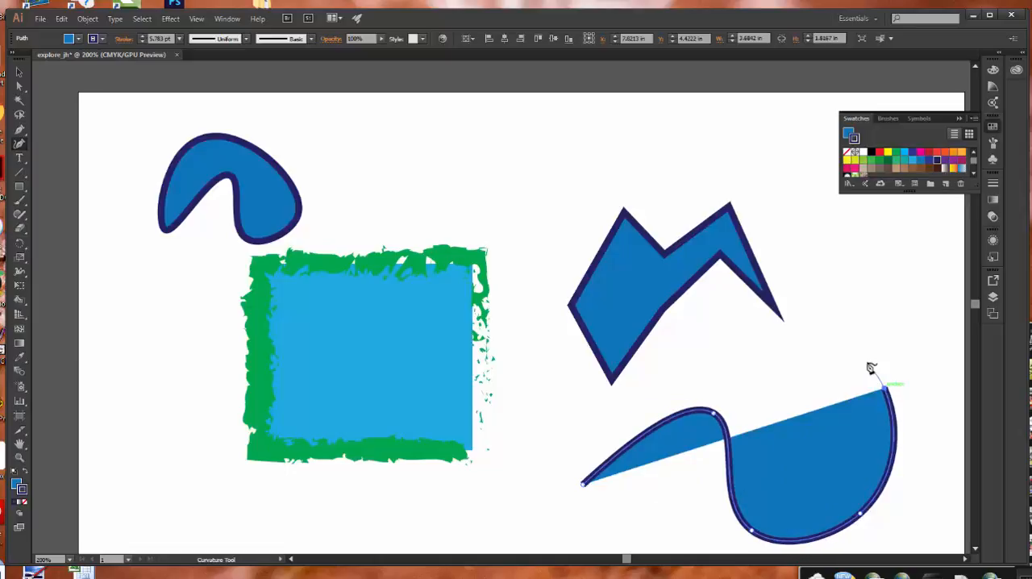
# Continue the curved path back over the top to the left and close it as a blob about 4.7 in wide and 2.1 in tall.
pyautogui.click(753, 367)
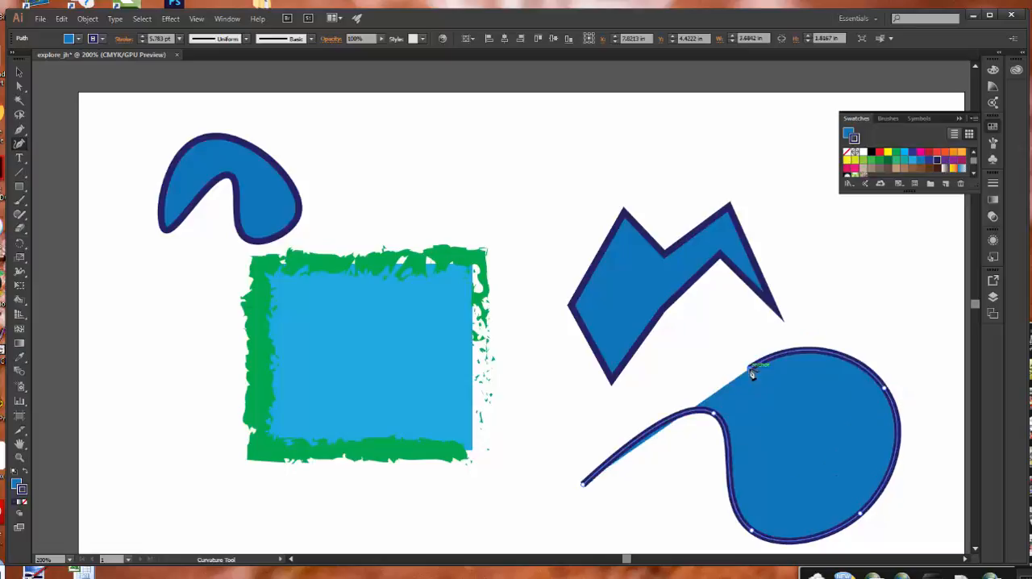
pyautogui.click(580, 423)
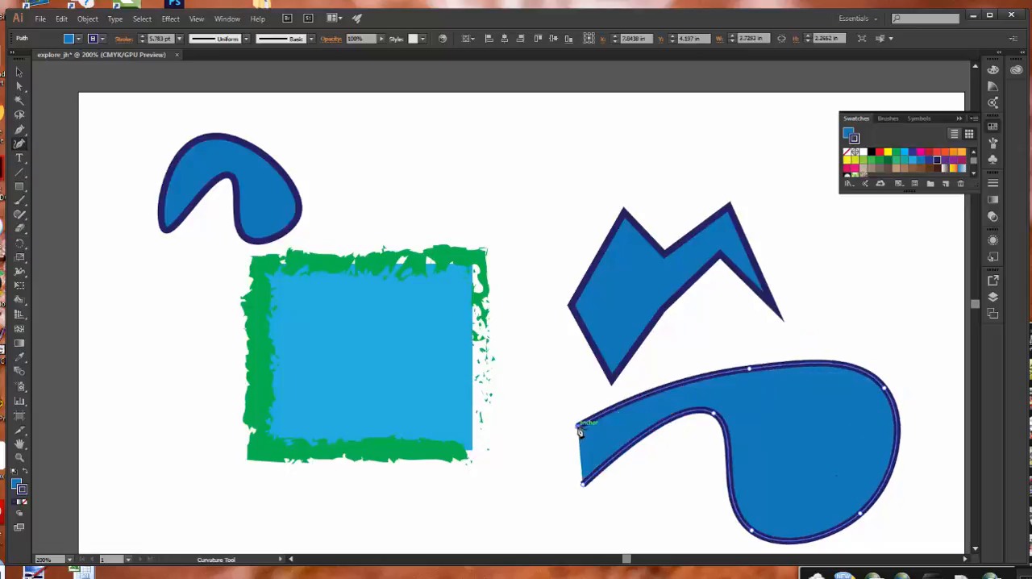
pyautogui.click(542, 377)
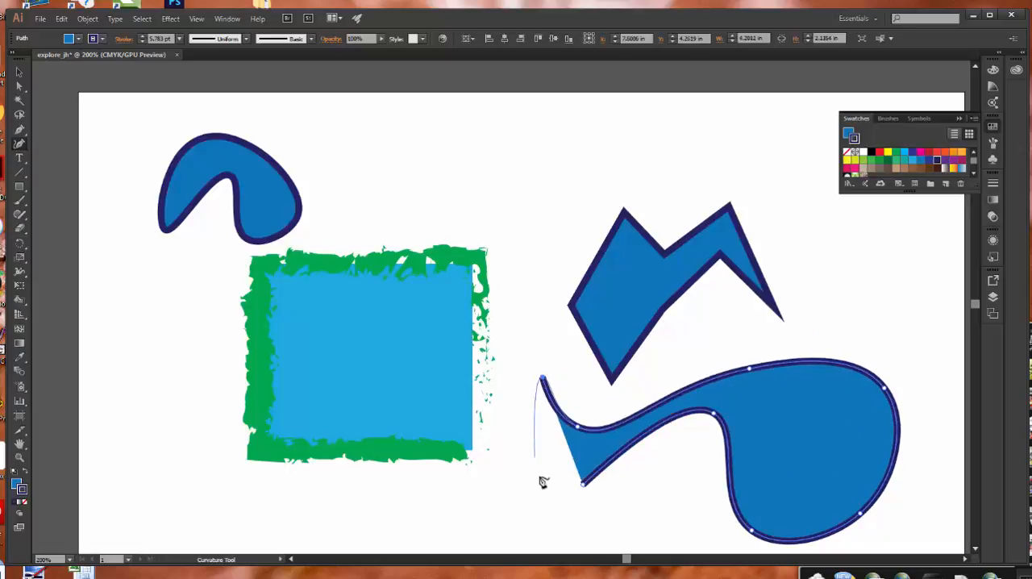
pyautogui.click(511, 481)
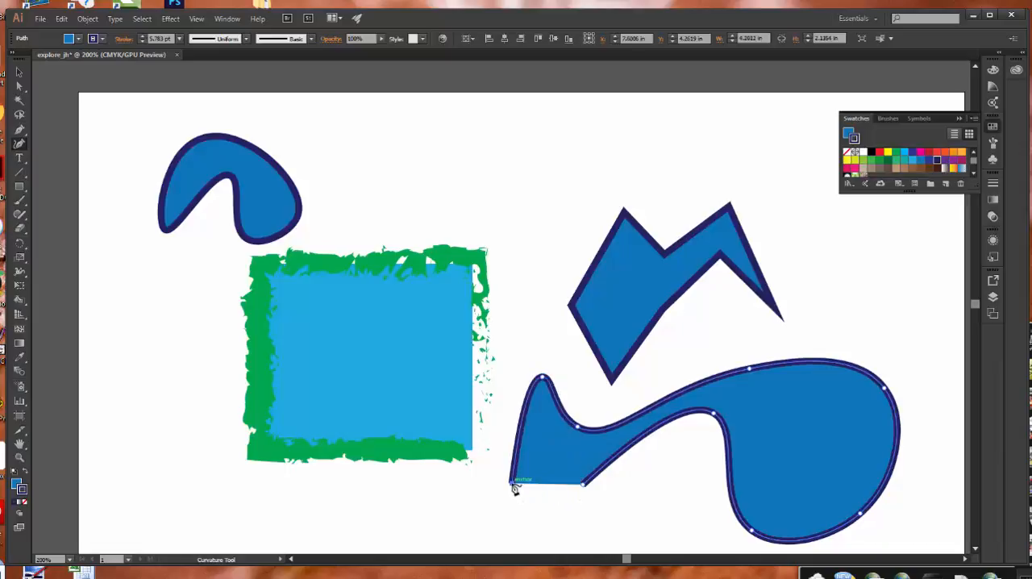
pyautogui.click(584, 486)
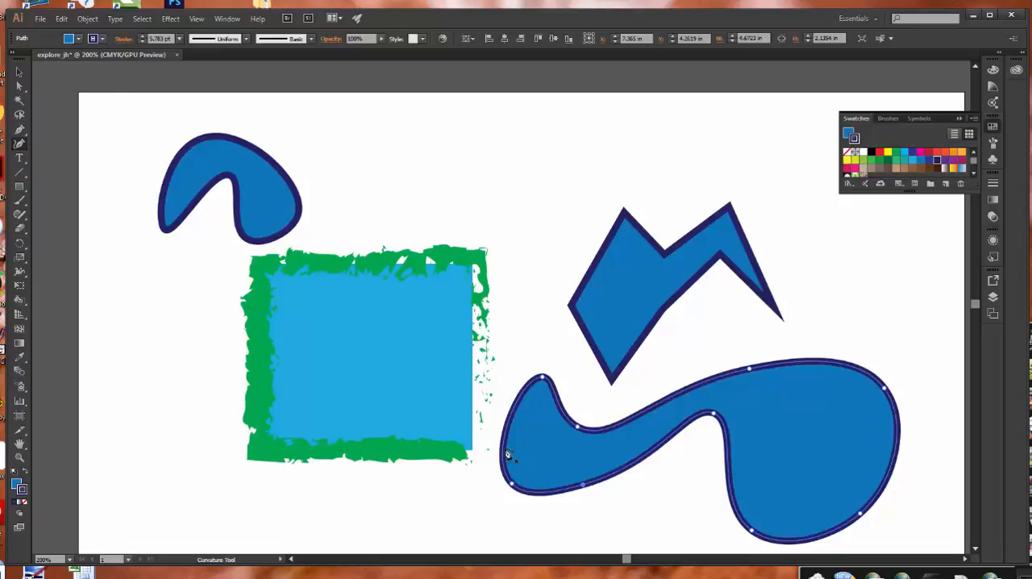
# Reshape the blob's upper-left neck with the Direct Selection tool, lengthening the top anchor's right handle and pulling the neighbouring handle down and left.
pyautogui.moveTo(22, 87); pyautogui.dragTo(59, 89)
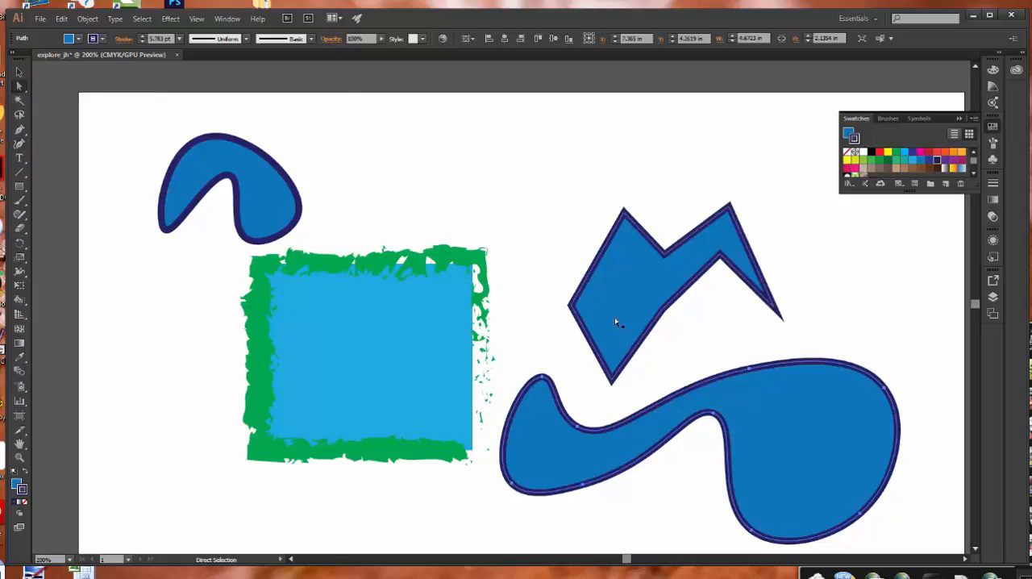
pyautogui.click(543, 378)
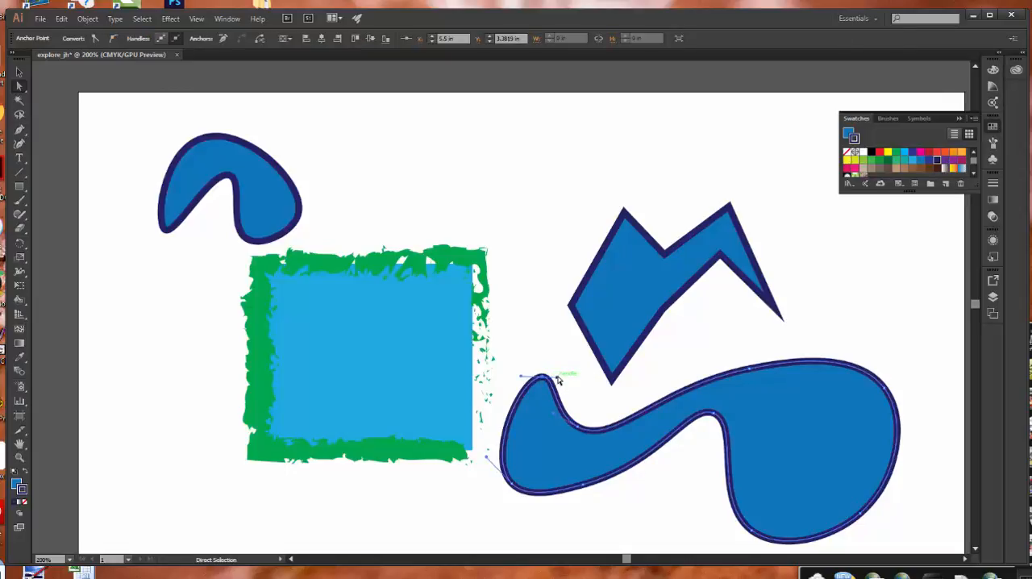
pyautogui.moveTo(557, 380); pyautogui.dragTo(587, 371)
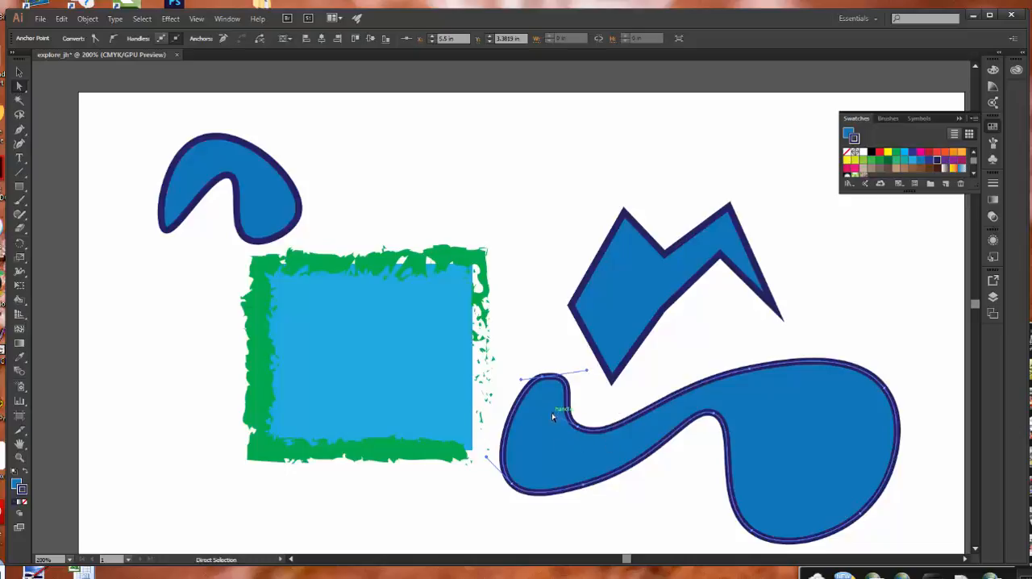
pyautogui.moveTo(554, 416); pyautogui.dragTo(540, 430)
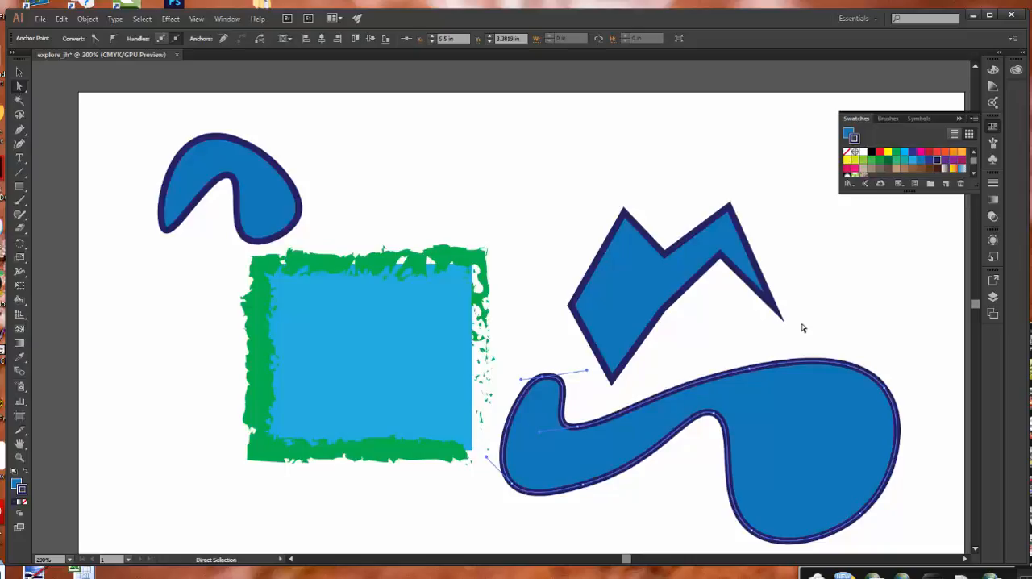
# Start a Pen tool path right of the arch with a rounded lobe followed by a sharp straight-sided peak.
pyautogui.click(23, 130)
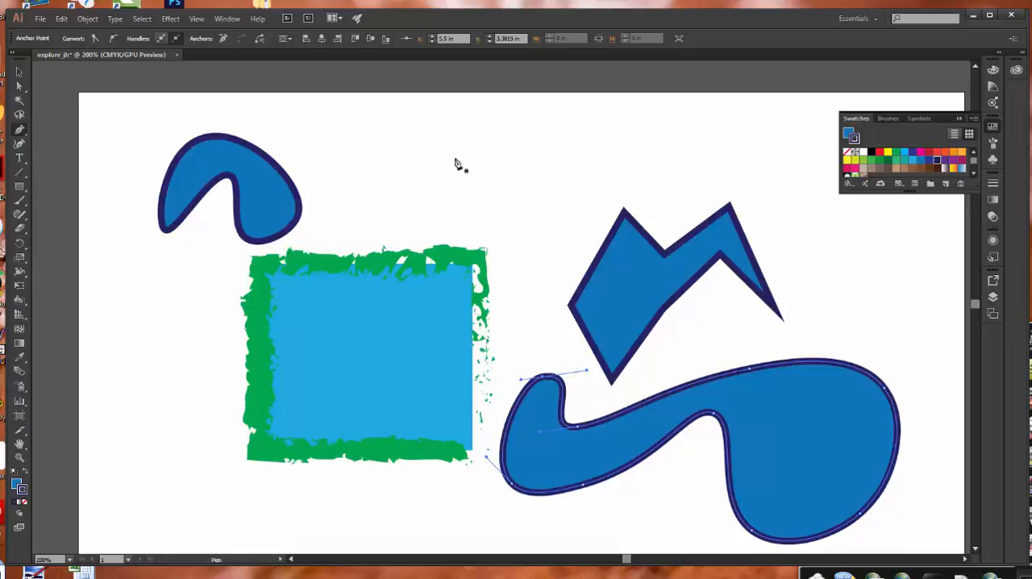
pyautogui.click(365, 190)
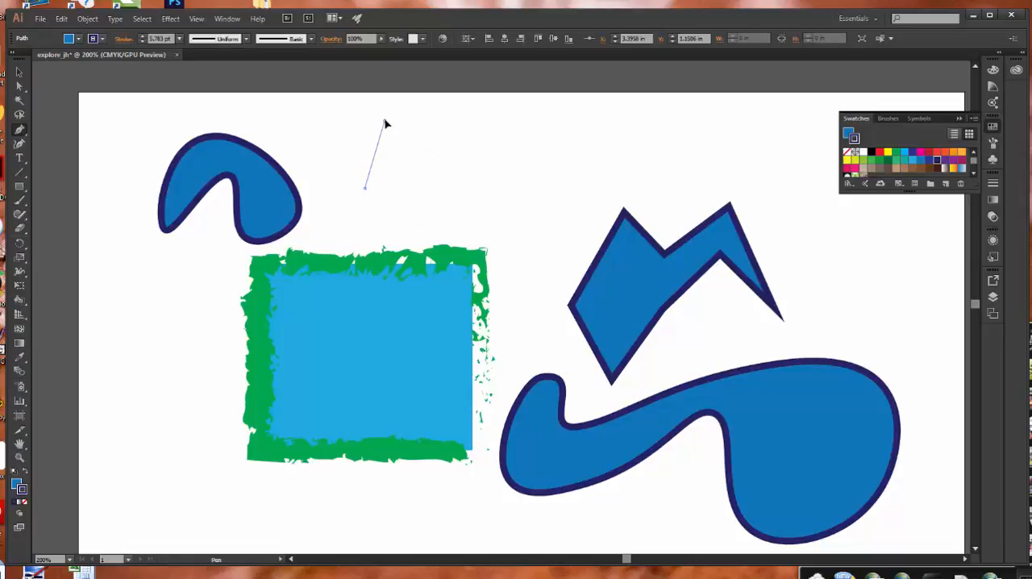
pyautogui.moveTo(384, 120); pyautogui.dragTo(446, 120)
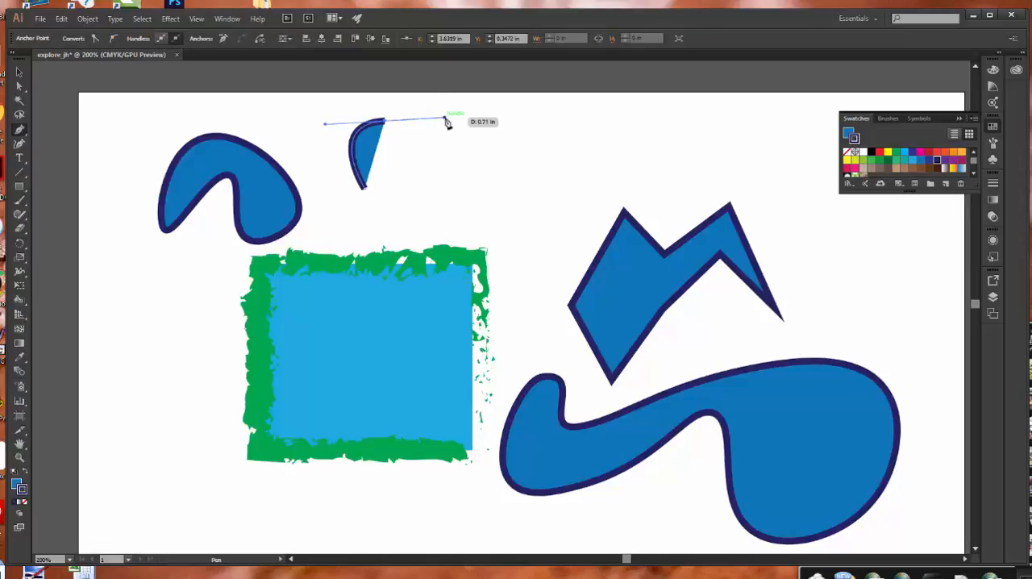
pyautogui.click(438, 166)
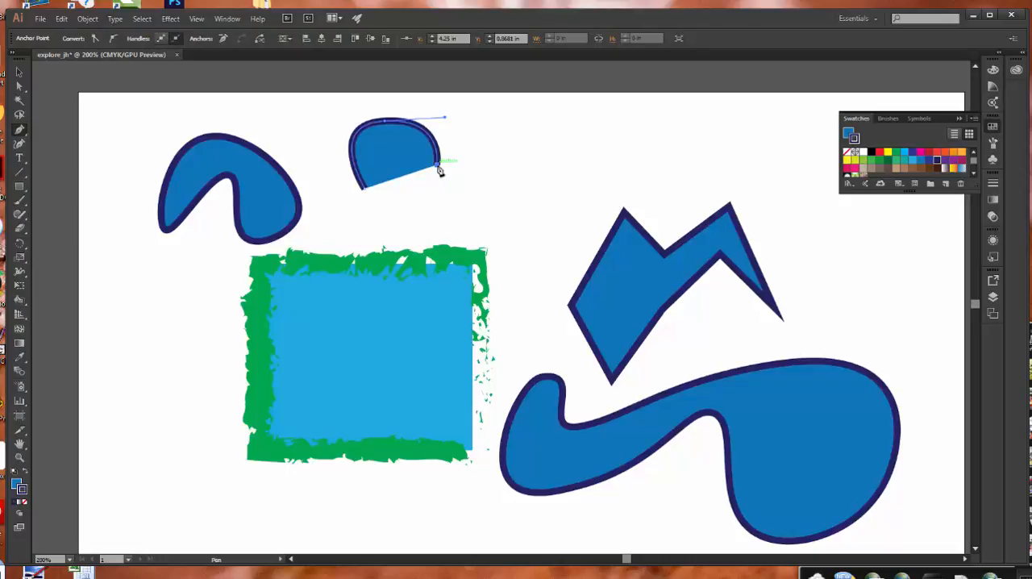
pyautogui.moveTo(440, 168); pyautogui.dragTo(538, 122)
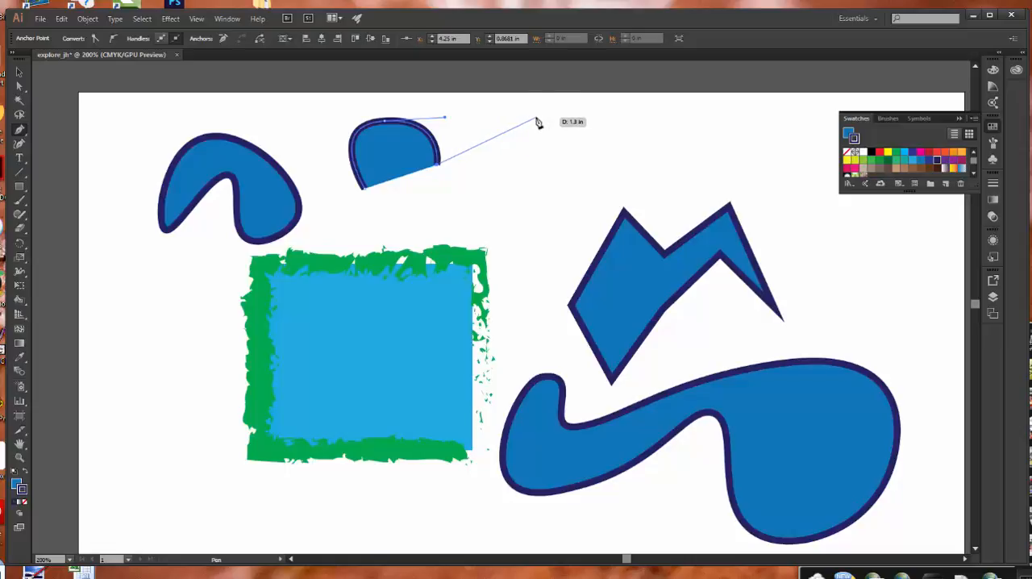
pyautogui.moveTo(538, 121); pyautogui.dragTo(545, 193)
pyautogui.click(536, 117)
pyautogui.click(546, 191)
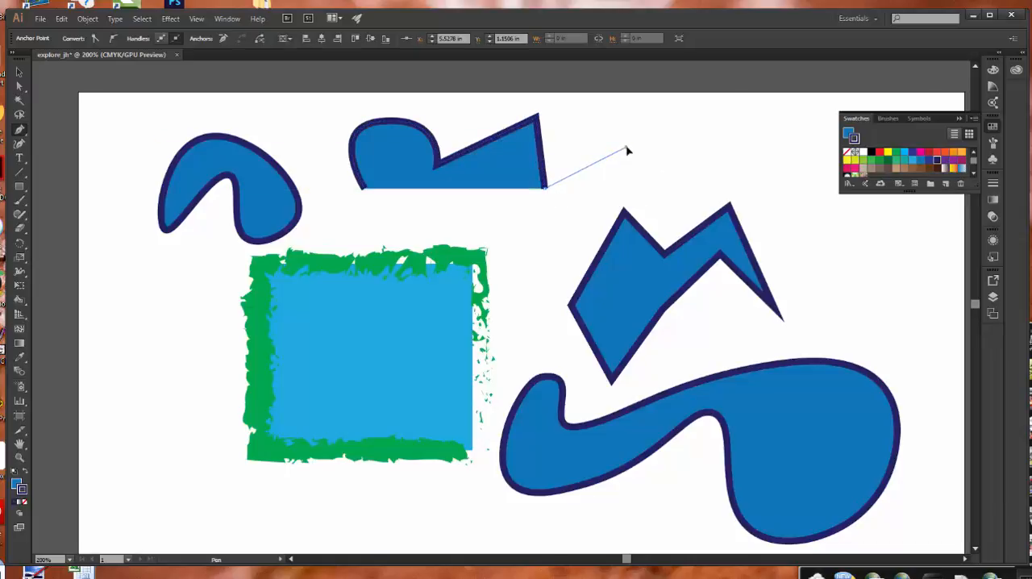
# Extend the Pen path with a small rounded lobe right of the peak, returning to a corner and curving downward.
pyautogui.moveTo(626, 148); pyautogui.dragTo(654, 180)
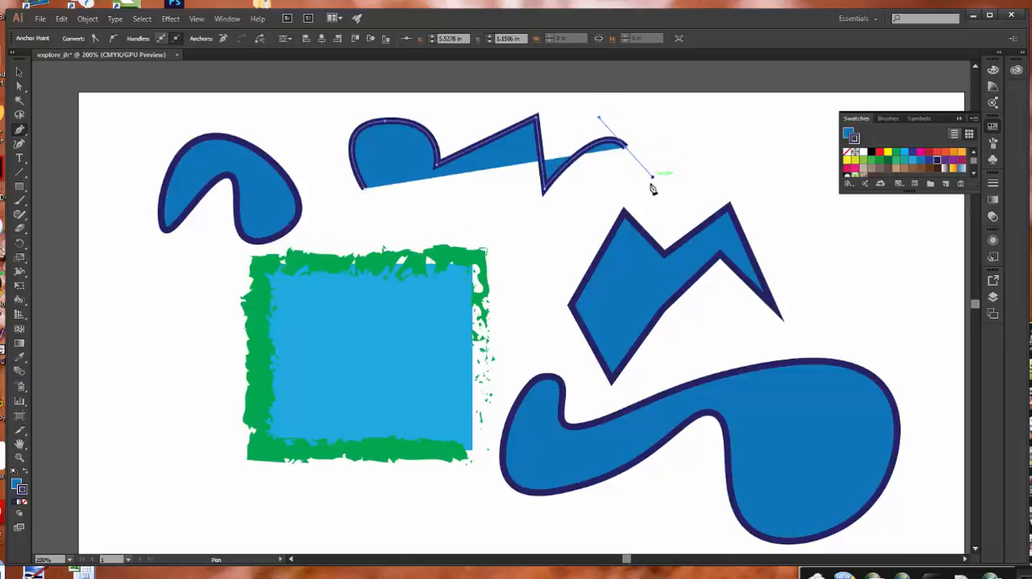
pyautogui.click(557, 209)
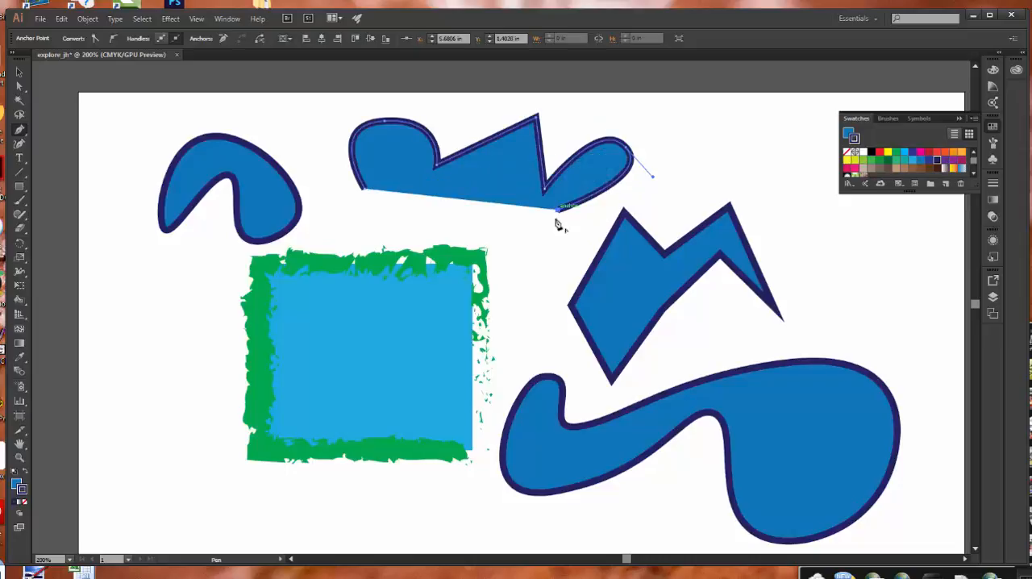
pyautogui.moveTo(557, 209); pyautogui.dragTo(619, 202)
pyautogui.click(546, 249)
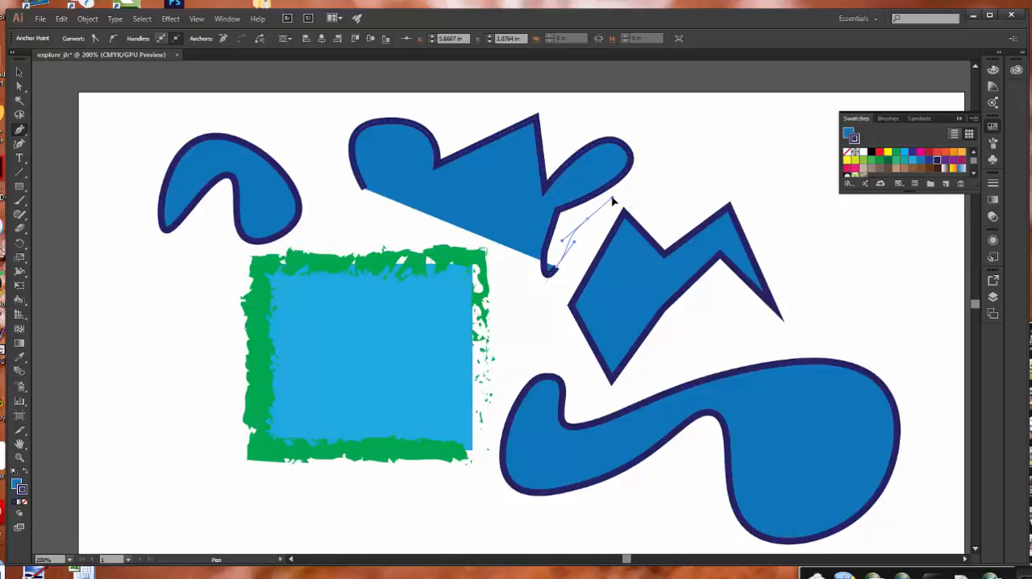
# Continue the Pen path around a large lobe overlapping the angular shape, bring it back left, and close it at its starting anchor.
pyautogui.moveTo(681, 180); pyautogui.dragTo(700, 195)
pyautogui.moveTo(676, 282); pyautogui.dragTo(600, 320)
pyautogui.moveTo(535, 315); pyautogui.dragTo(515, 298)
pyautogui.moveTo(511, 225); pyautogui.dragTo(375, 214)
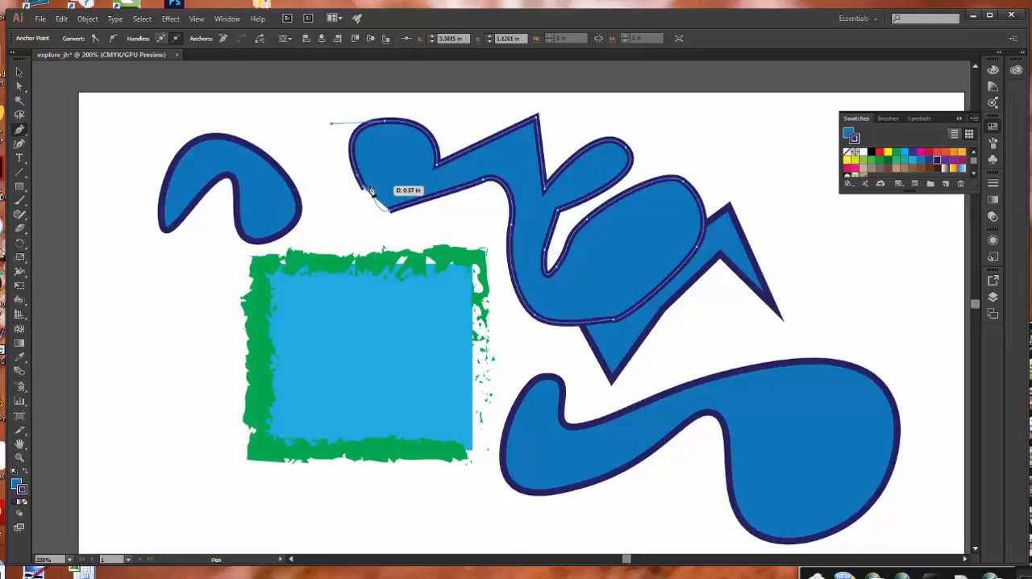
pyautogui.moveTo(365, 189); pyautogui.dragTo(366, 191)
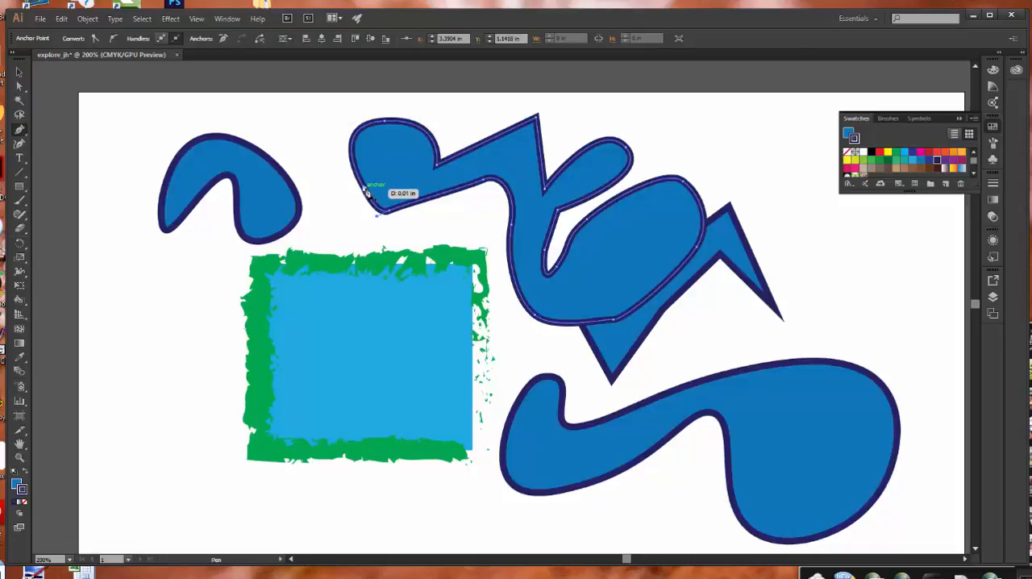
pyautogui.moveTo(367, 191)
pyautogui.mouseDown()
pyautogui.moveTo(371, 203)
pyautogui.moveTo(41, 172)
pyautogui.moveTo(50, 158)
pyautogui.moveTo(439, 187)
pyautogui.moveTo(367, 189)
pyautogui.moveTo(395, 198)
pyautogui.moveTo(369, 185)
pyautogui.moveTo(367, 208)
pyautogui.moveTo(364, 189)
pyautogui.mouseUp()
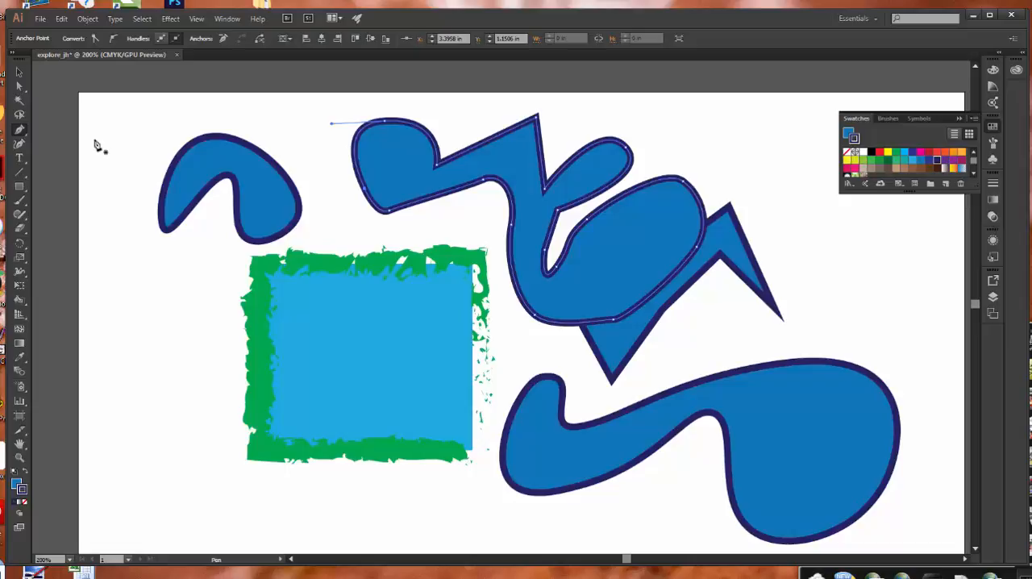
# Add an anchor point on the upper-right curve of the selected path's first rounded lobe with the Add Anchor Point tool.
pyautogui.click(20, 131)
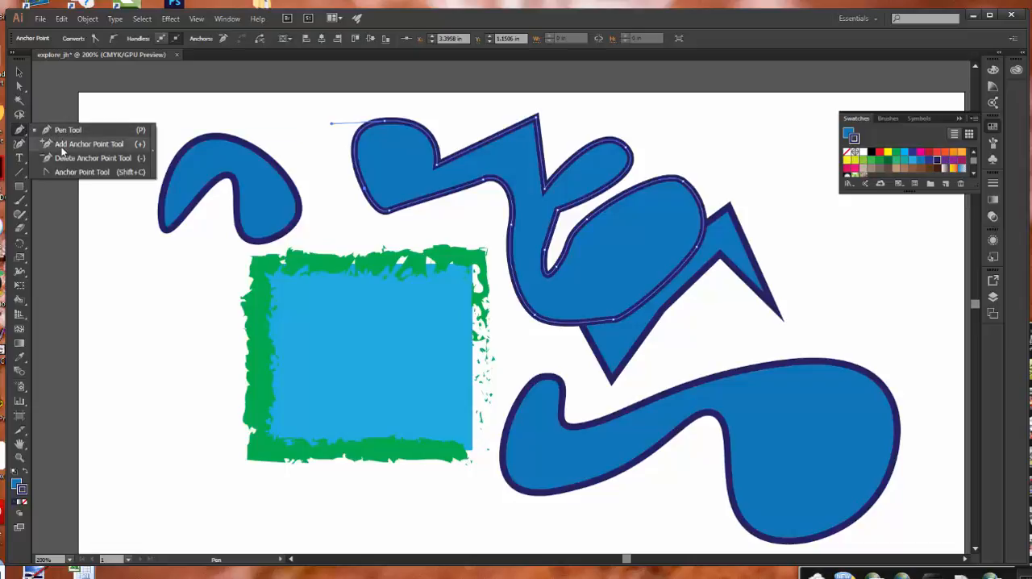
pyautogui.click(88, 143)
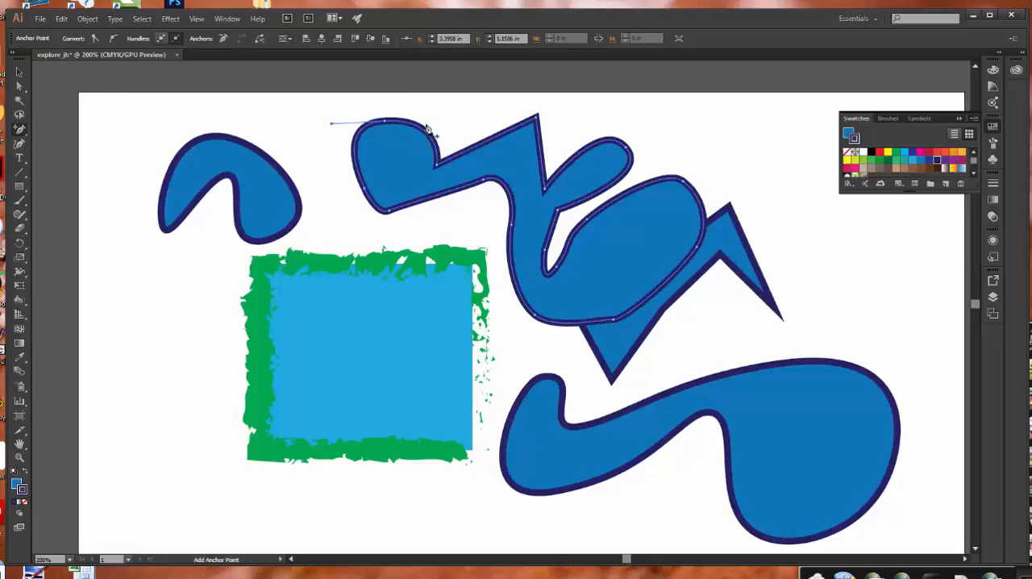
pyautogui.click(426, 136)
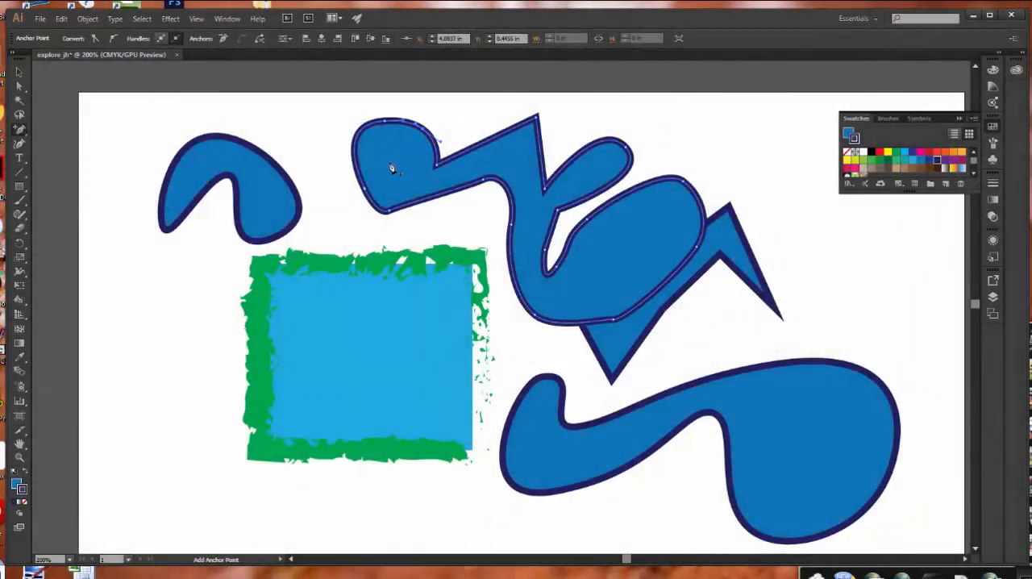
# Delete the first lobe's top anchor and the notch anchor between the lobe and the sharp peak with the Delete Anchor Point tool.
pyautogui.moveTo(20, 130); pyautogui.dragTo(62, 157)
pyautogui.click(385, 124)
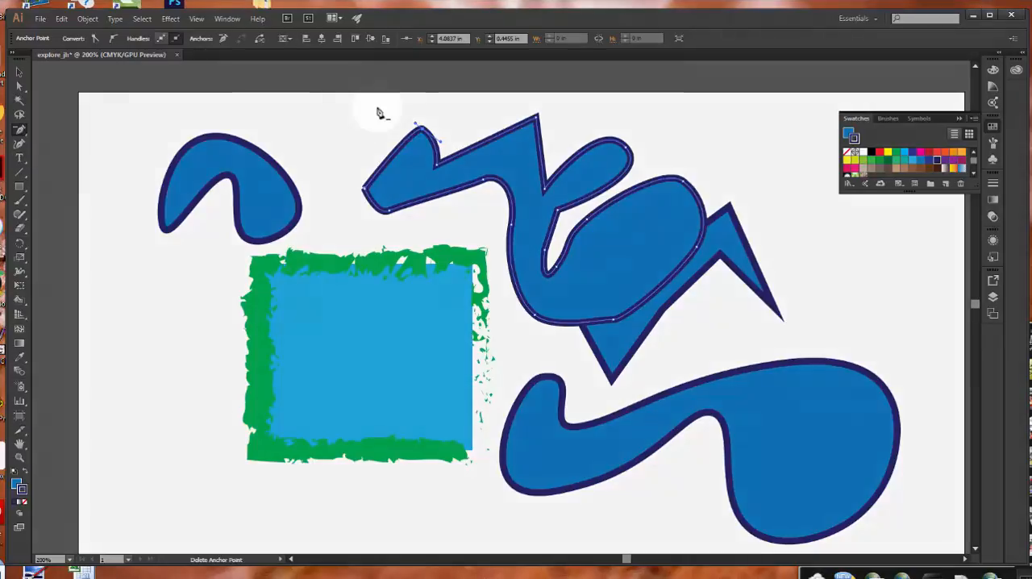
pyautogui.click(469, 176)
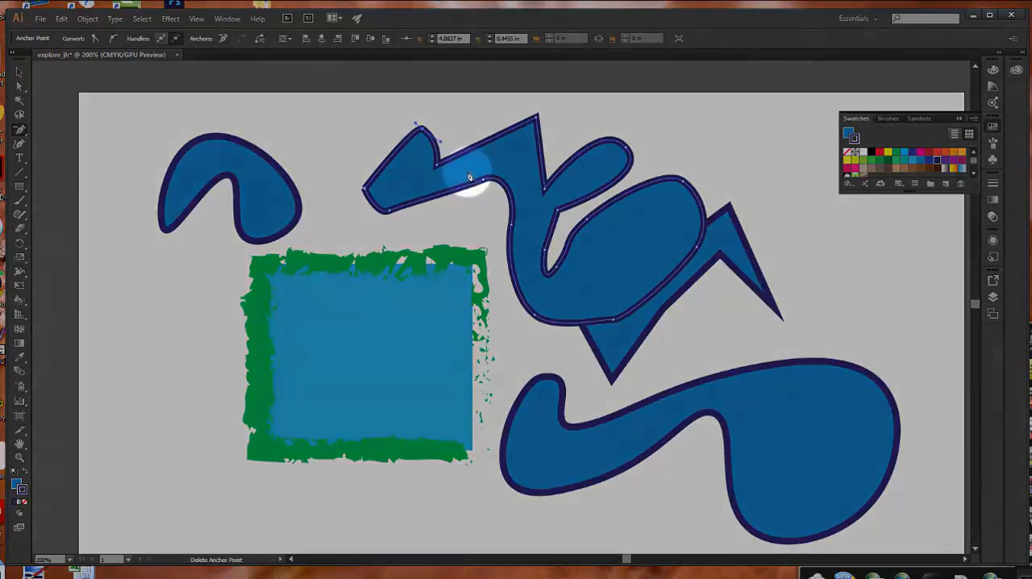
pyautogui.click(437, 166)
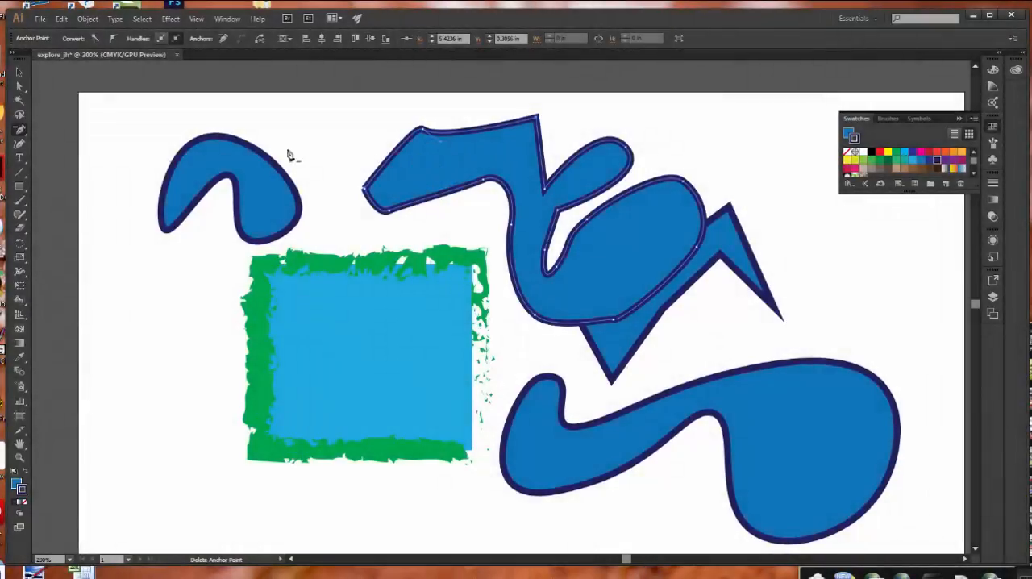
# Convert the sharp peak to a curve with the Anchor Point tool and swing its right handle independently up and to the right.
pyautogui.click(20, 130)
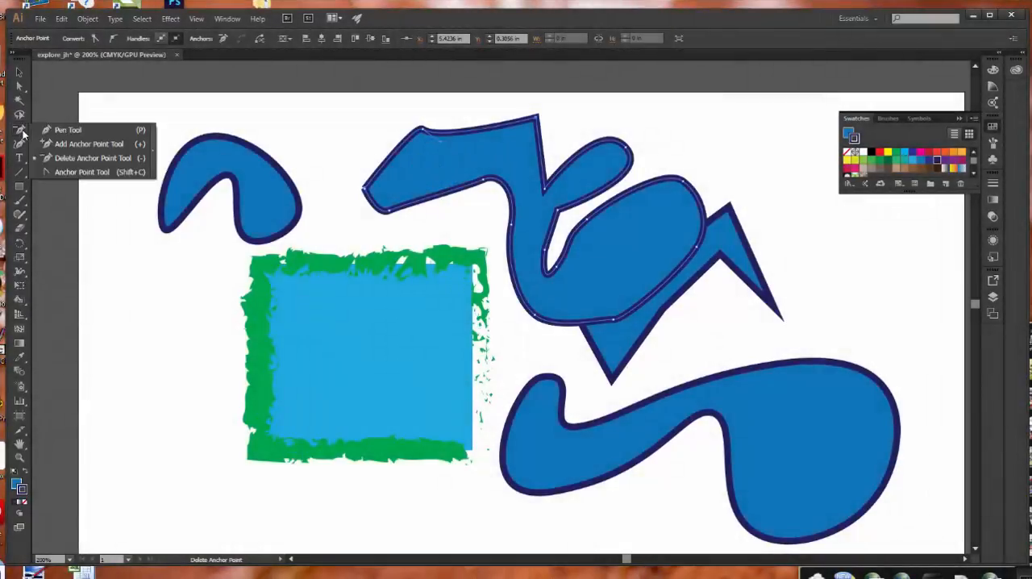
pyautogui.click(61, 173)
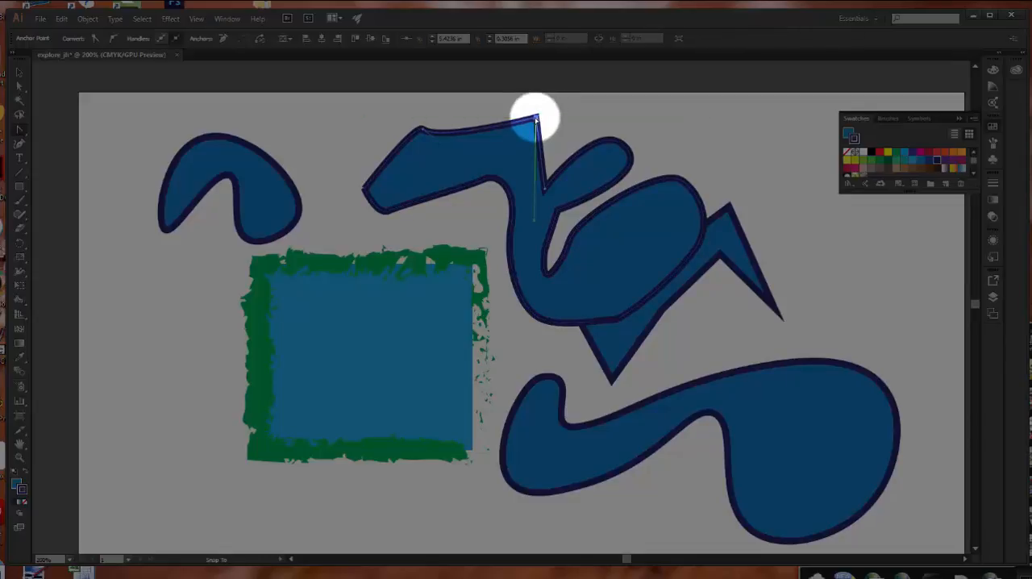
pyautogui.moveTo(538, 118); pyautogui.dragTo(581, 140)
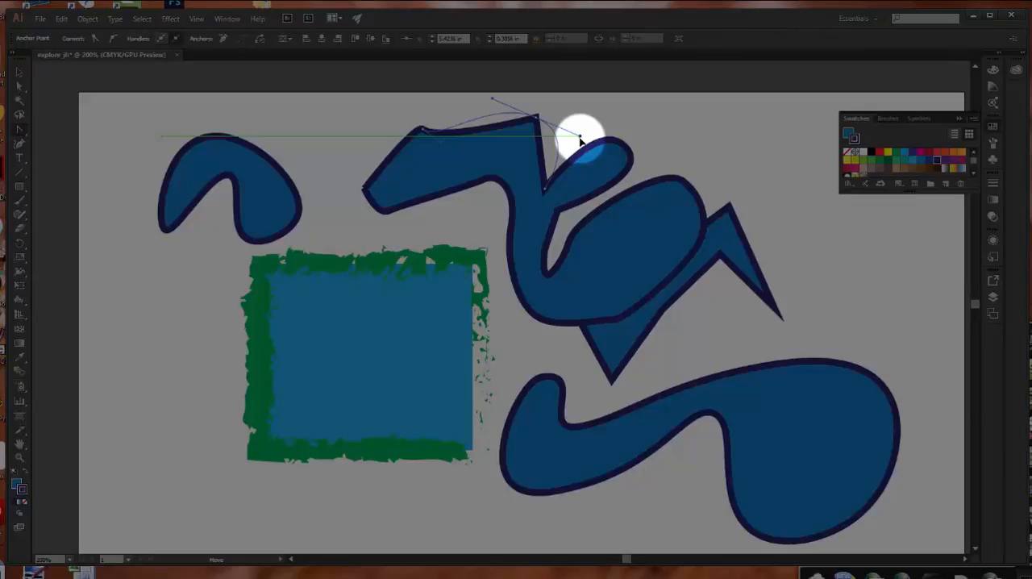
pyautogui.moveTo(580, 139); pyautogui.dragTo(601, 99)
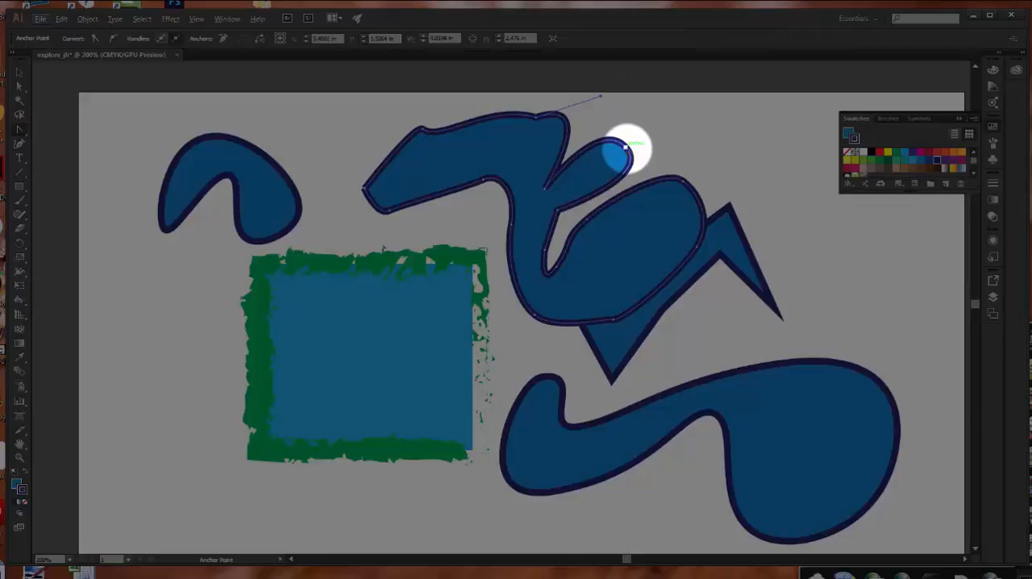
# Convert the small lobe's tip to a corner, pull out new handles, and collapse the right handle back onto the anchor.
pyautogui.moveTo(626, 147); pyautogui.dragTo(627, 148)
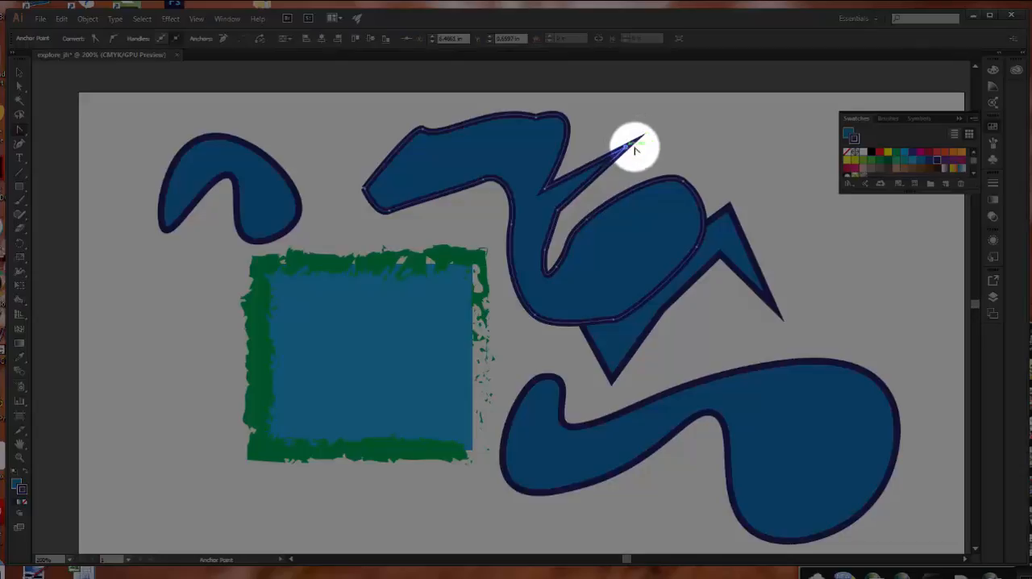
pyautogui.moveTo(626, 148); pyautogui.dragTo(750, 134)
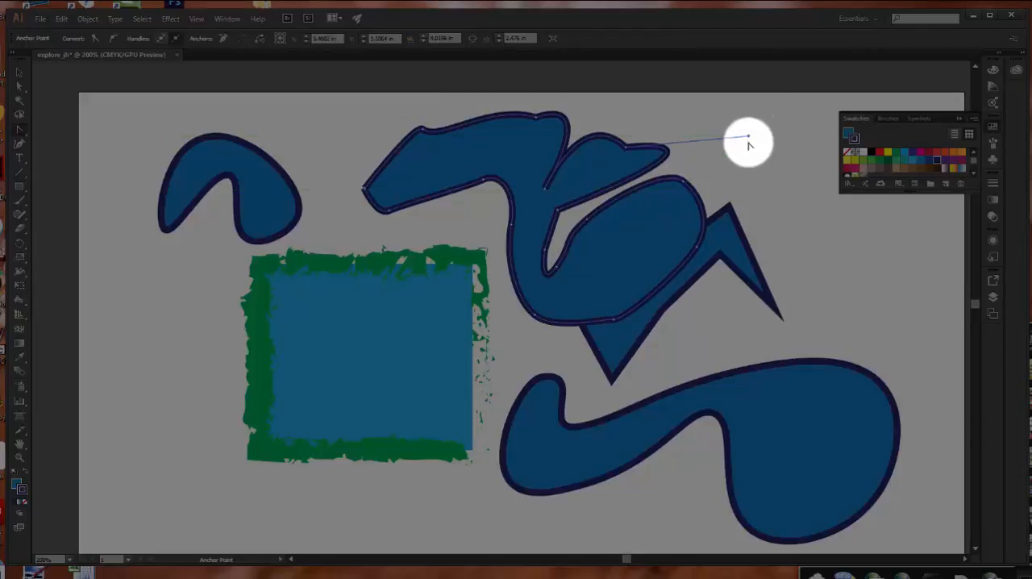
pyautogui.moveTo(748, 137); pyautogui.dragTo(623, 149)
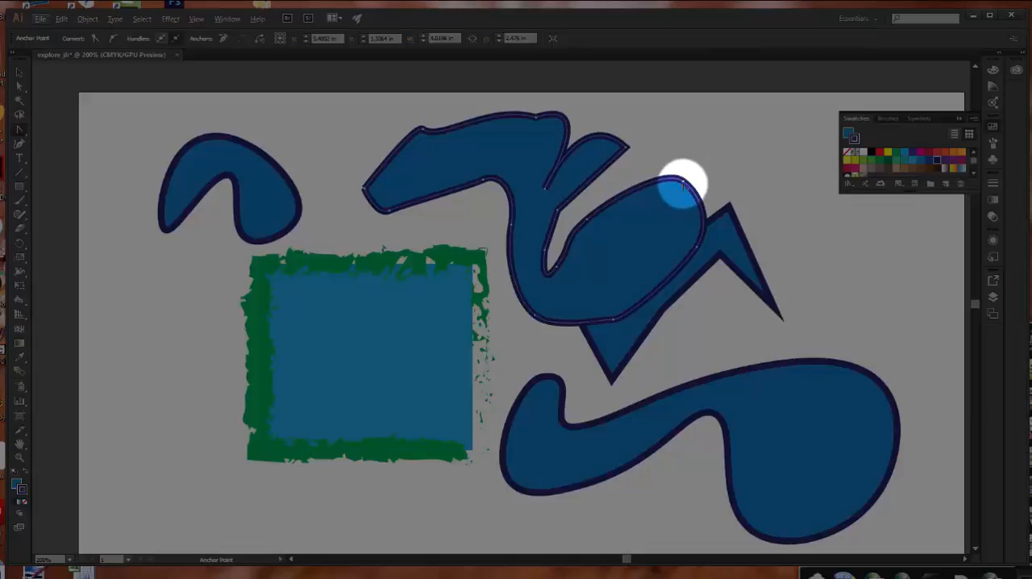
# Pull new smooth handles from the peak's anchor and the large lobe's top anchor, angling both toward the upper right.
pyautogui.moveTo(683, 180); pyautogui.dragTo(761, 213)
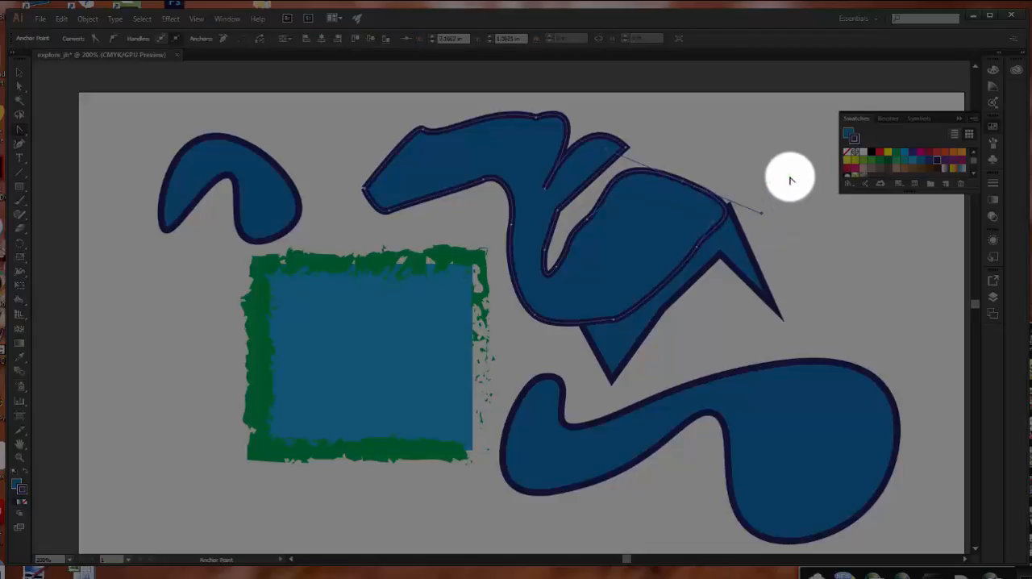
pyautogui.click(597, 143)
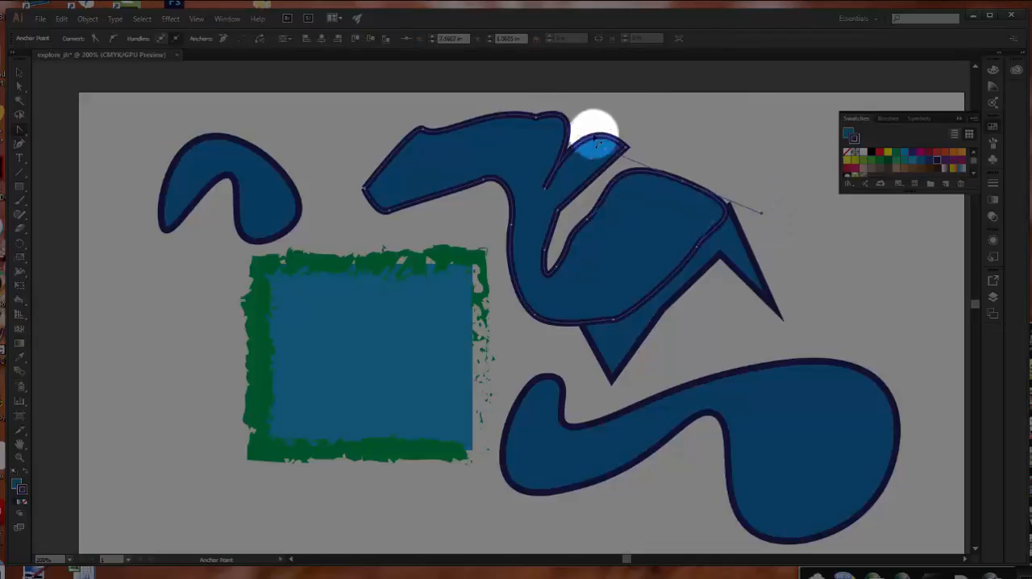
pyautogui.click(536, 118)
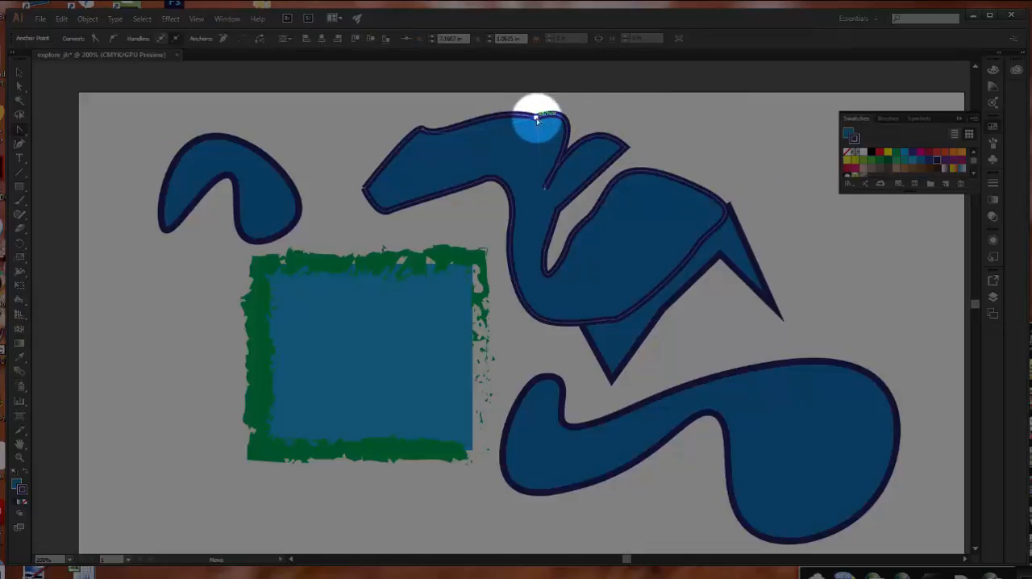
pyautogui.moveTo(536, 119); pyautogui.dragTo(582, 99)
pyautogui.click(684, 181)
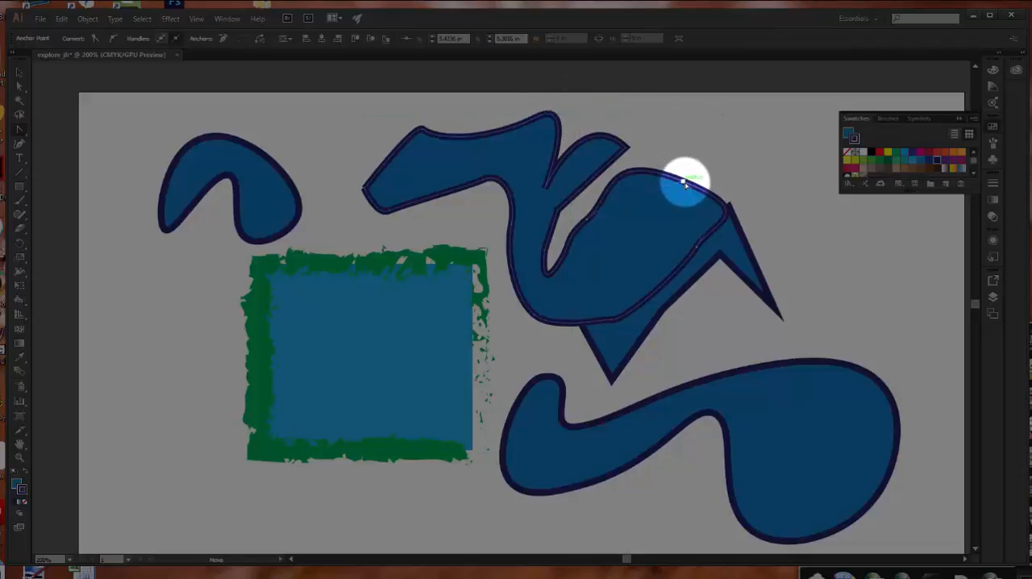
pyautogui.moveTo(684, 181); pyautogui.dragTo(689, 179)
pyautogui.moveTo(721, 149); pyautogui.dragTo(721, 147)
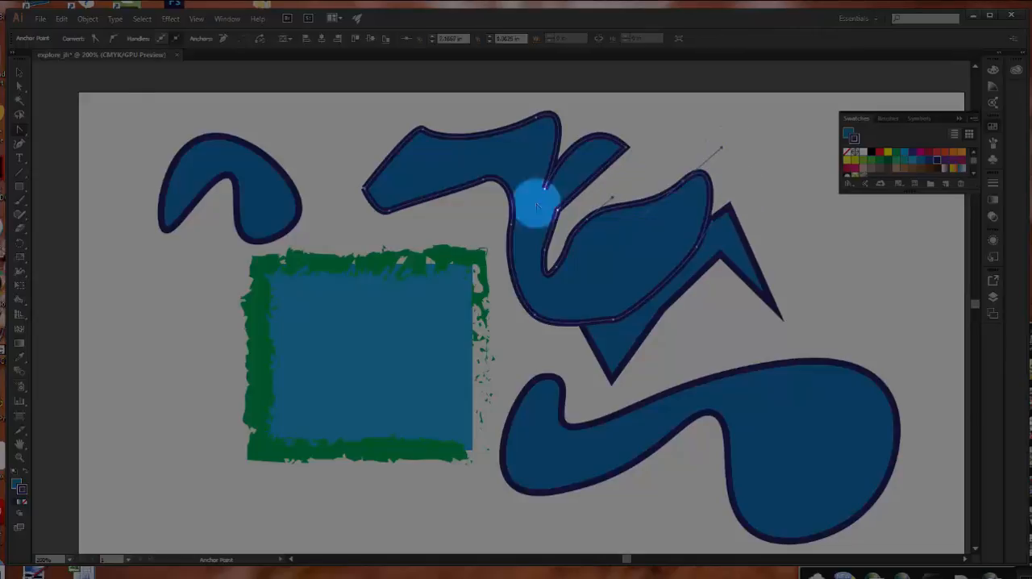
# Rotate the large lobe's top handles clockwise with the Direct Selection tool, then swing only the right handle upward to break the curve.
pyautogui.click(20, 86)
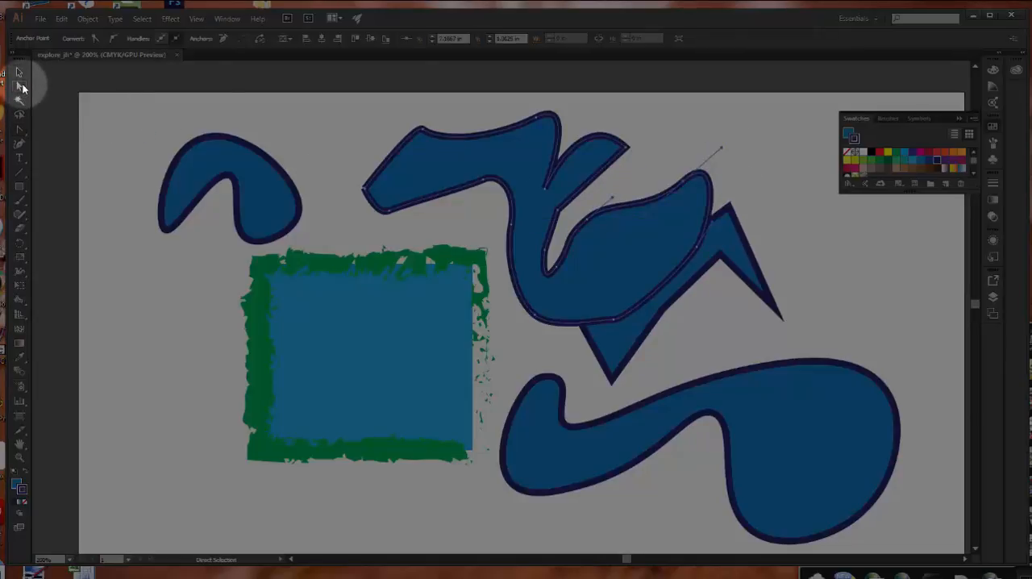
pyautogui.moveTo(723, 150); pyautogui.dragTo(755, 205)
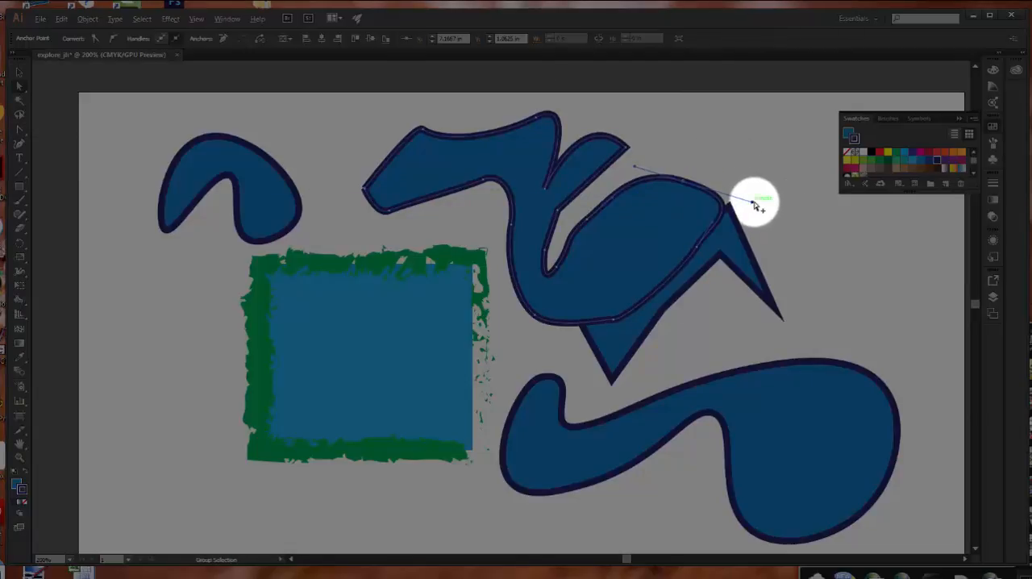
pyautogui.moveTo(755, 205); pyautogui.dragTo(789, 119)
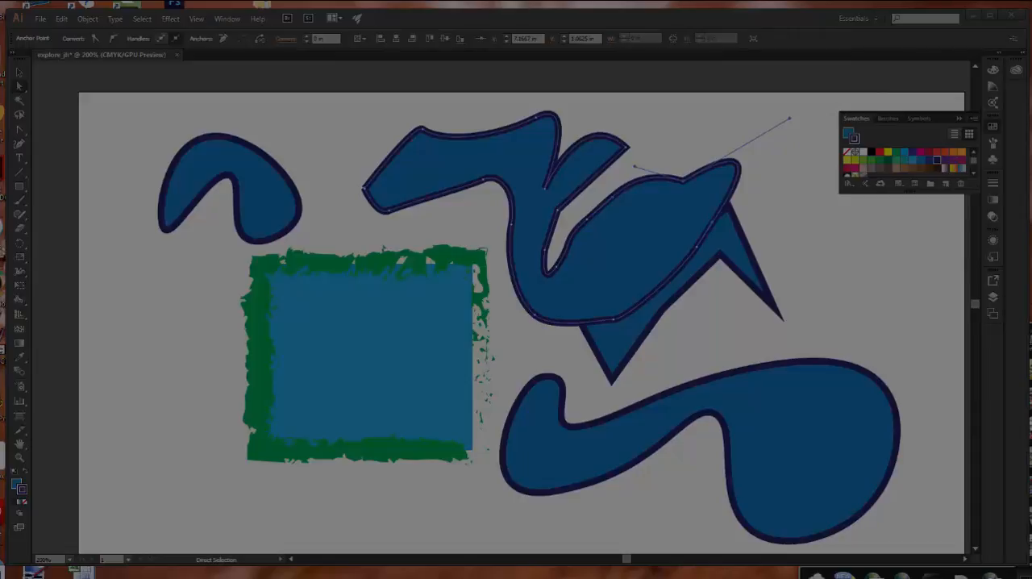